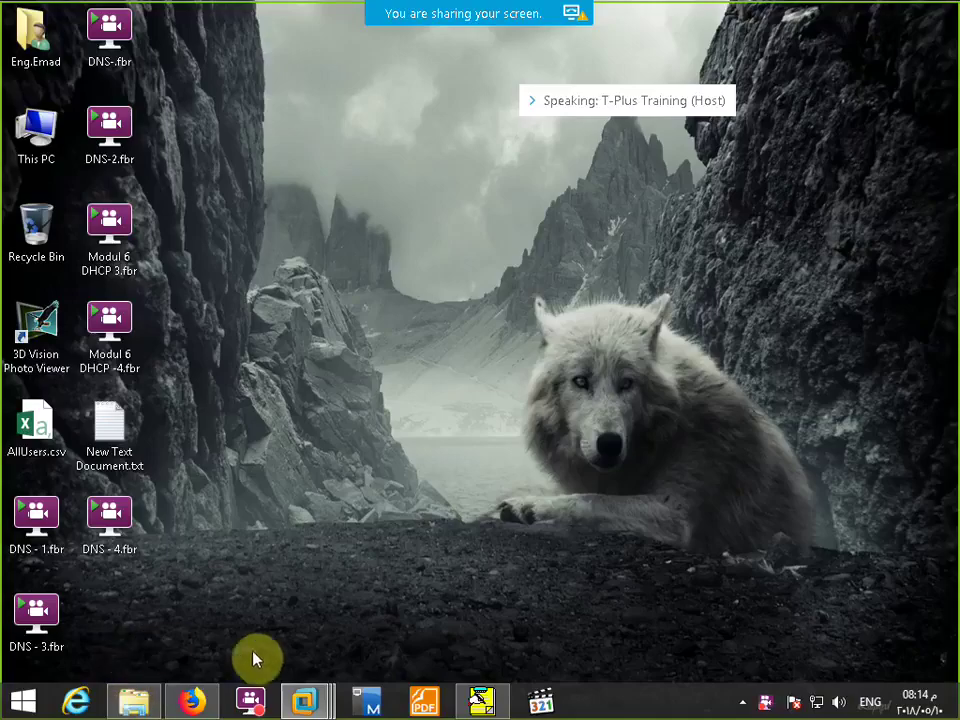
# Switch to the DC virtual machine and clear Active Directory Users and Computers and Group Policy Management away from the DHCP console.
pyautogui.moveTo(306, 700)
pyautogui.click(172, 605)
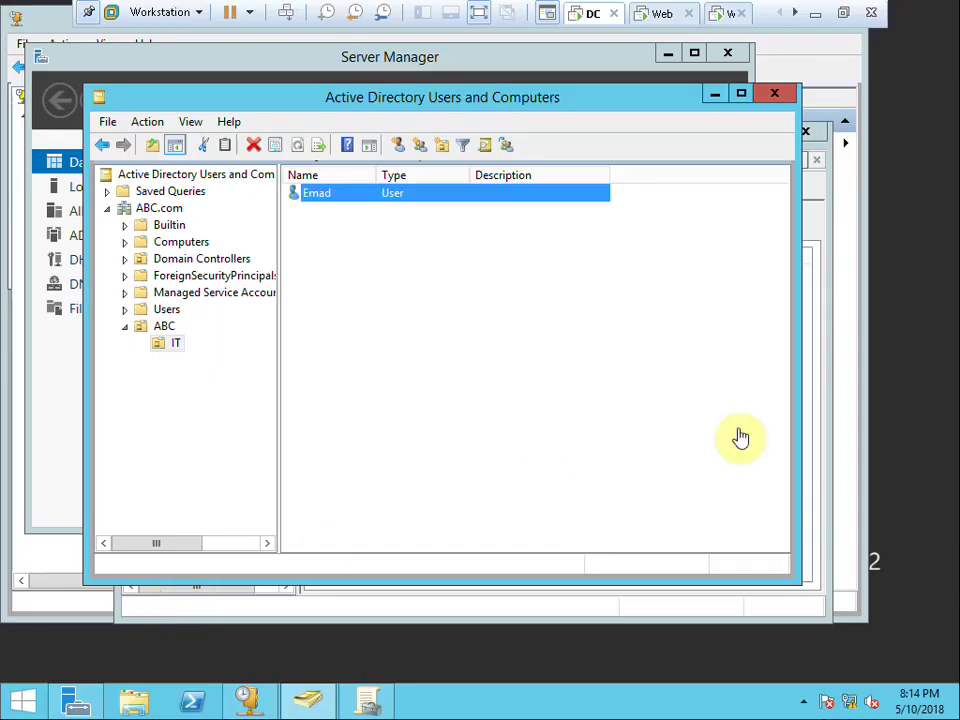
pyautogui.click(712, 96)
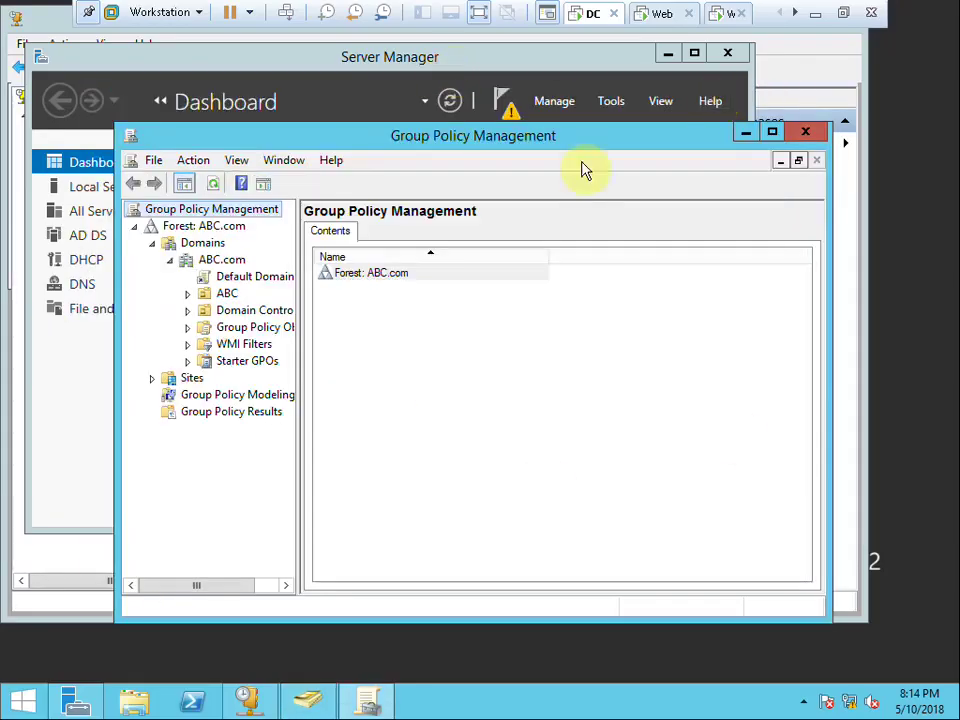
pyautogui.click(808, 136)
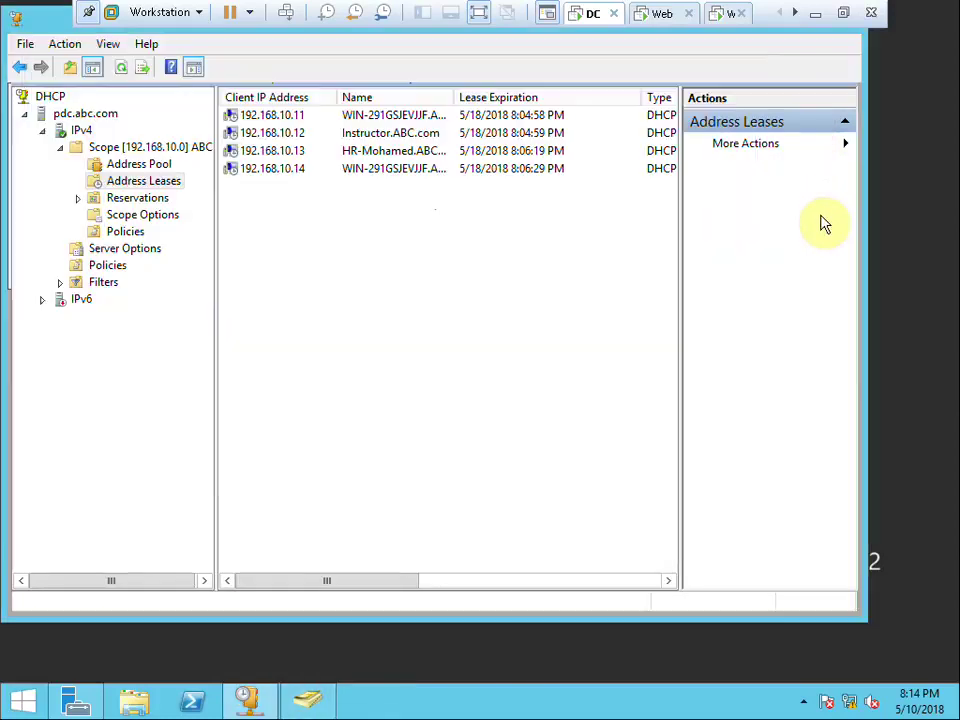
pyautogui.rightClick(82, 131)
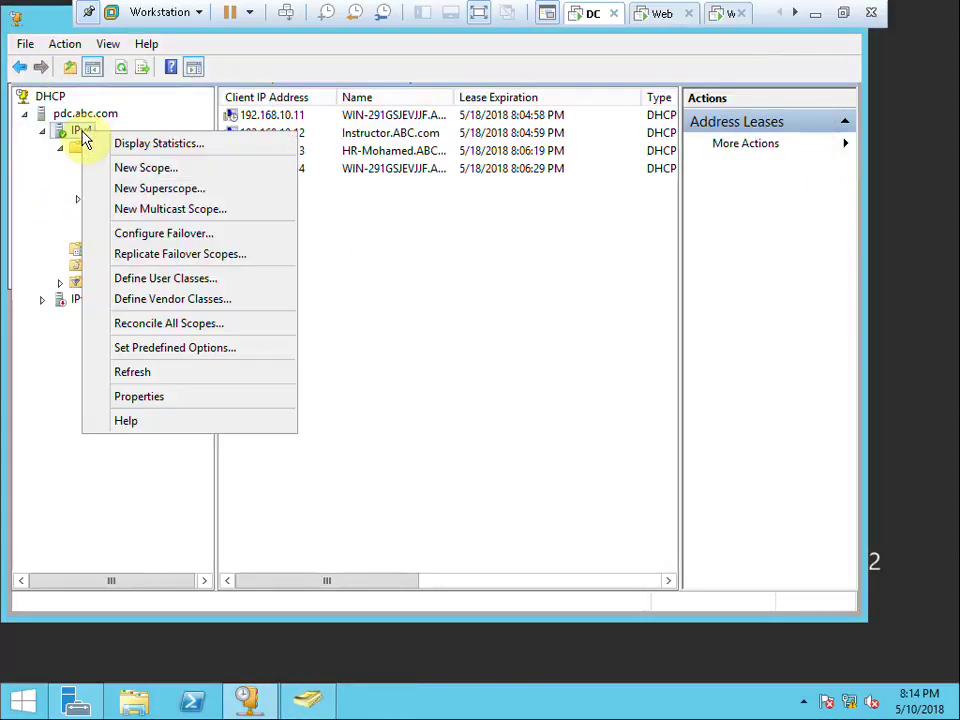
pyautogui.click(39, 184)
pyautogui.rightClick(93, 150)
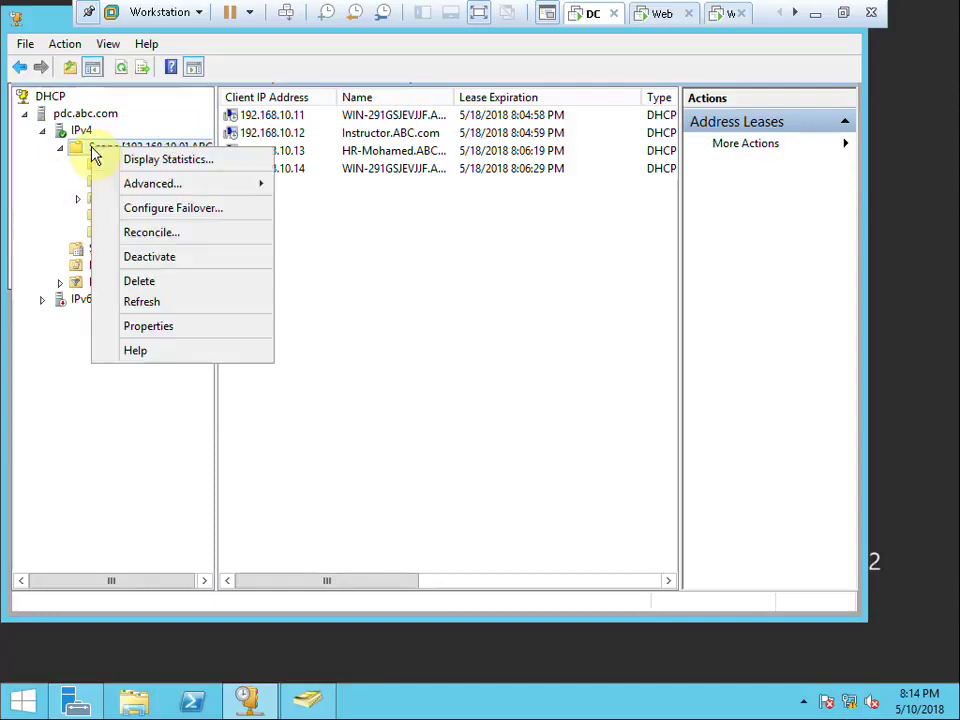
pyautogui.click(56, 95)
pyautogui.rightClick(52, 97)
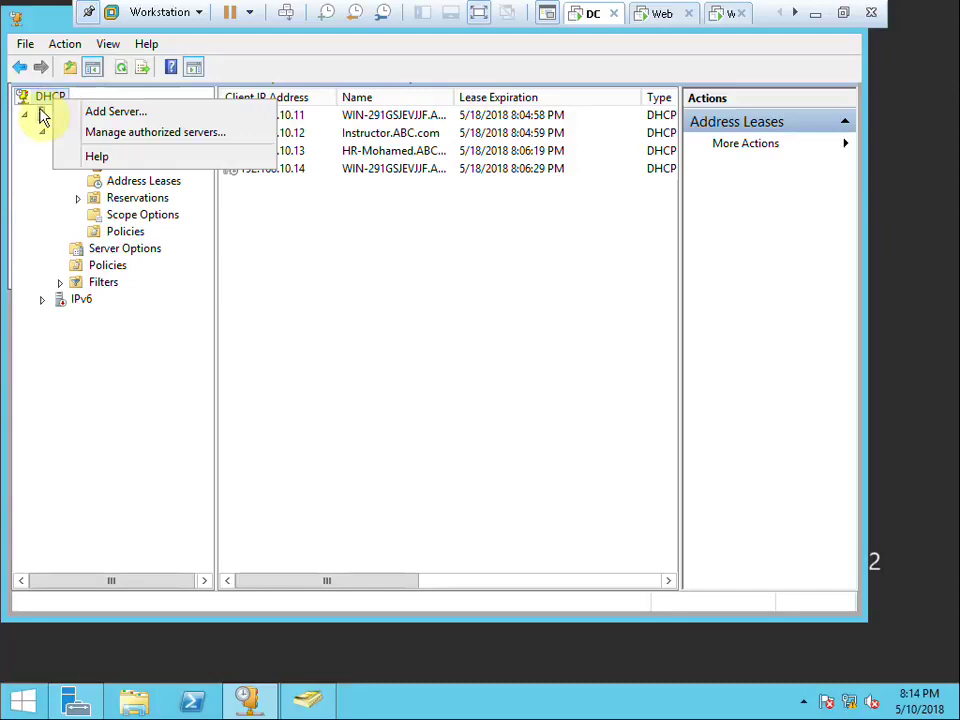
pyautogui.click(43, 116)
pyautogui.rightClick(47, 117)
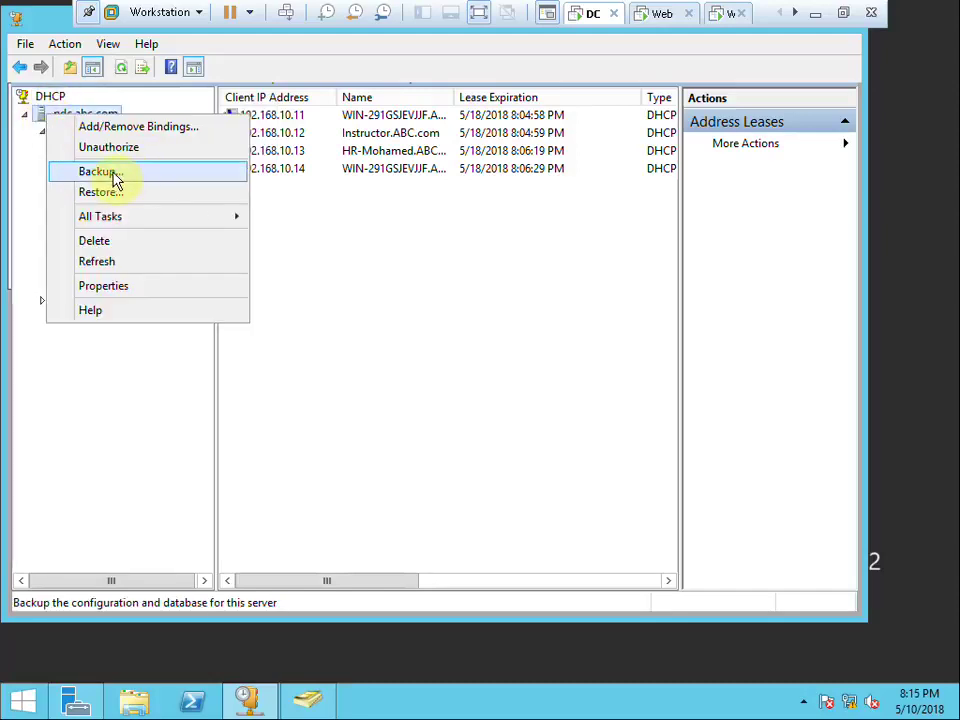
pyautogui.click(58, 129)
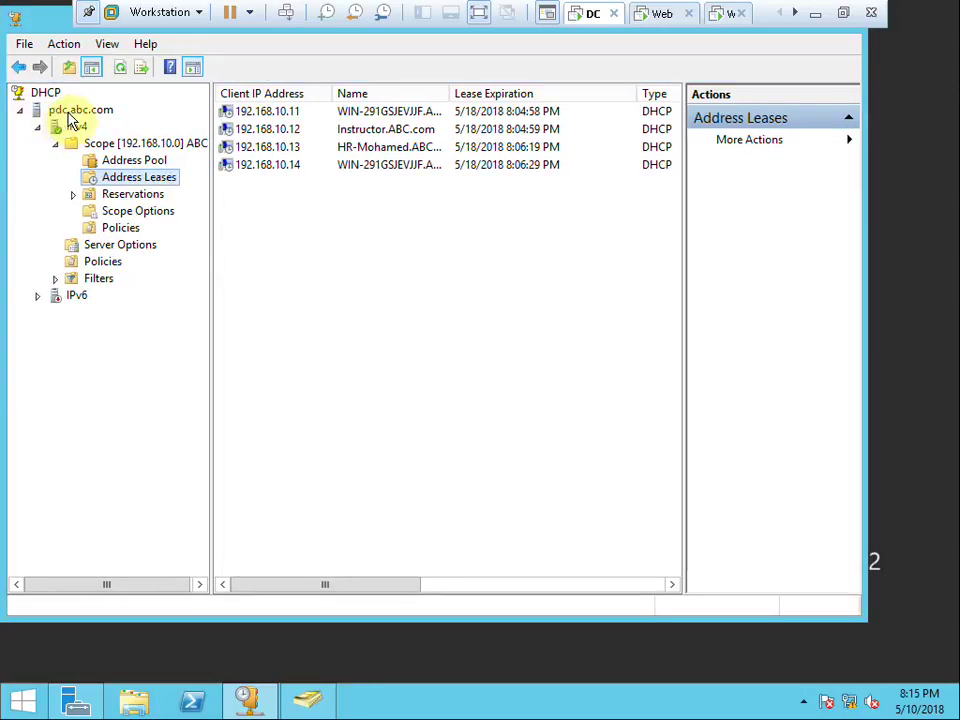
pyautogui.click(72, 115)
pyautogui.rightClick(68, 113)
pyautogui.click(118, 167)
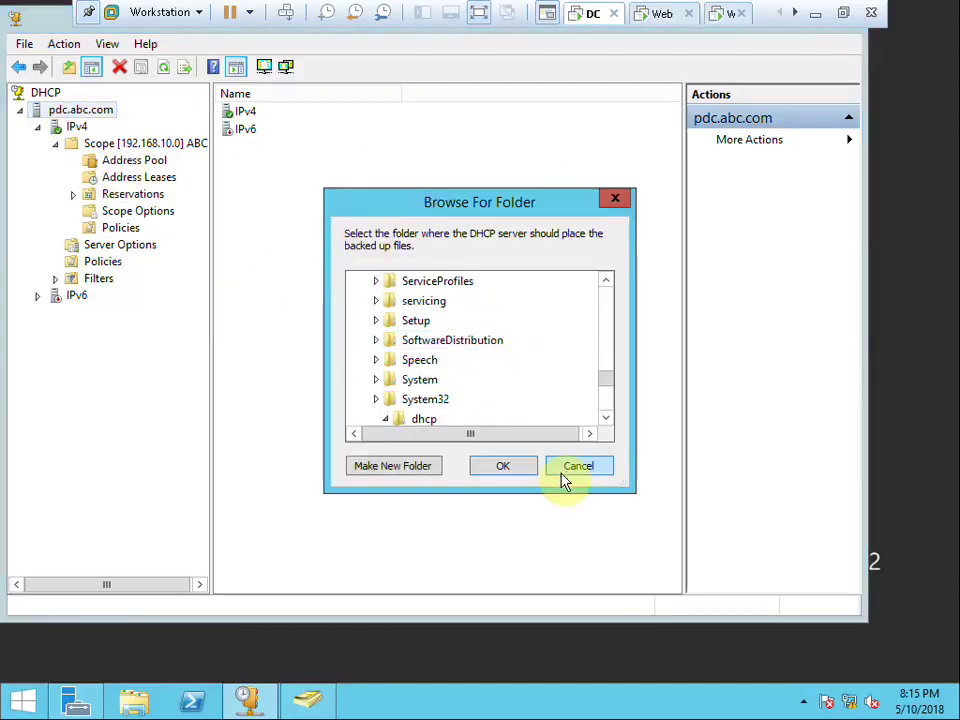
pyautogui.click(563, 471)
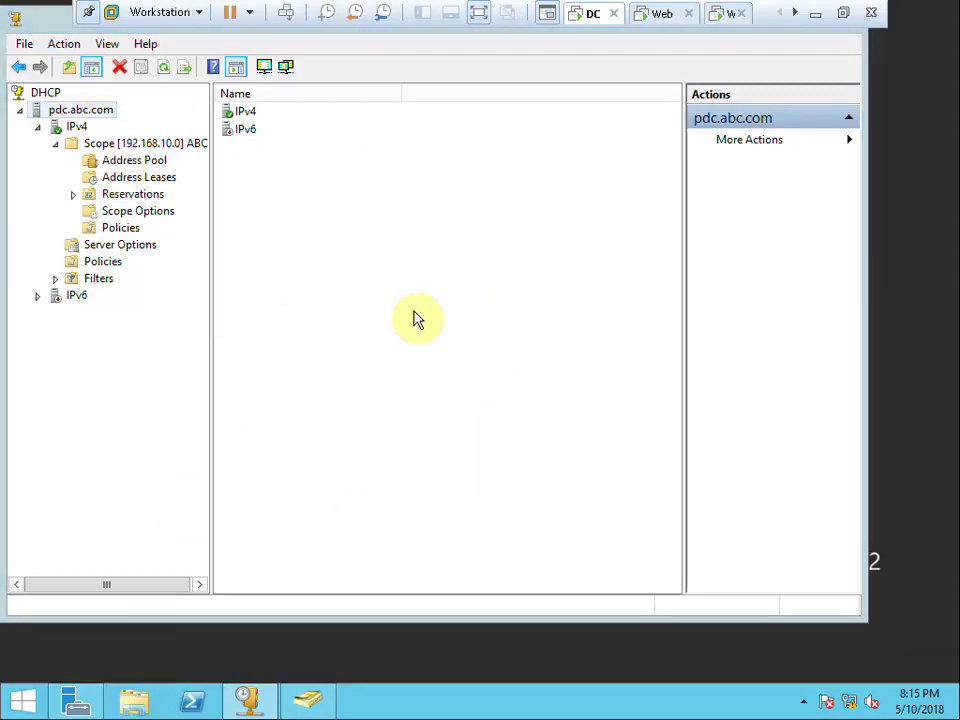
# Open the C:\Windows\System32 folder in File Explorer.
pyautogui.click(405, 395)
pyautogui.doubleClick(405, 395)
pyautogui.click(333, 280)
pyautogui.doubleClick(331, 284)
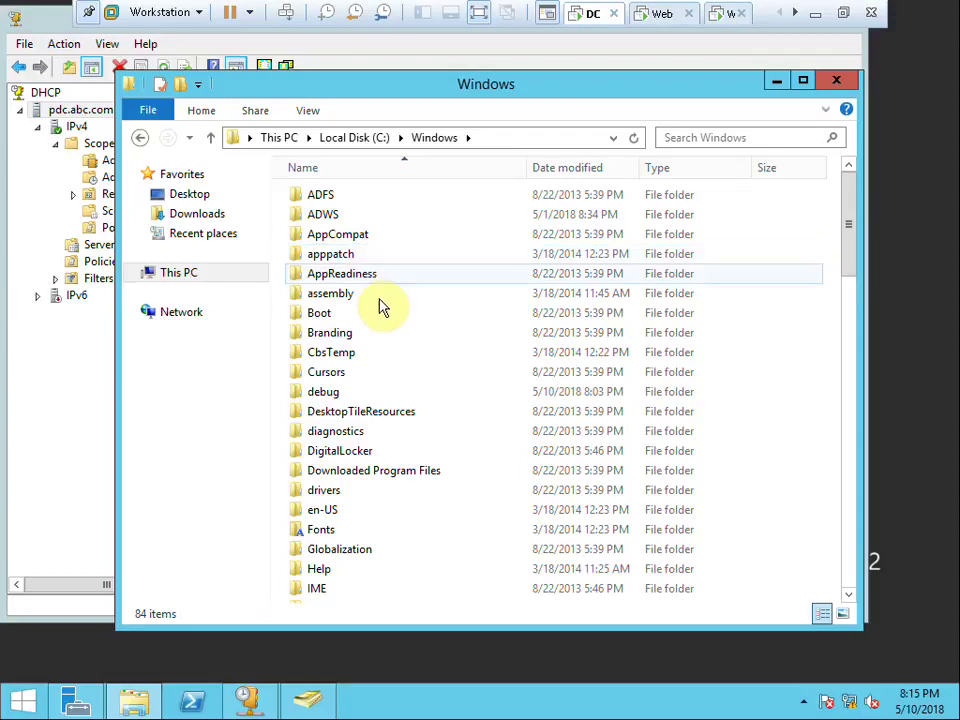
pyautogui.click(379, 300)
pyautogui.press('d')
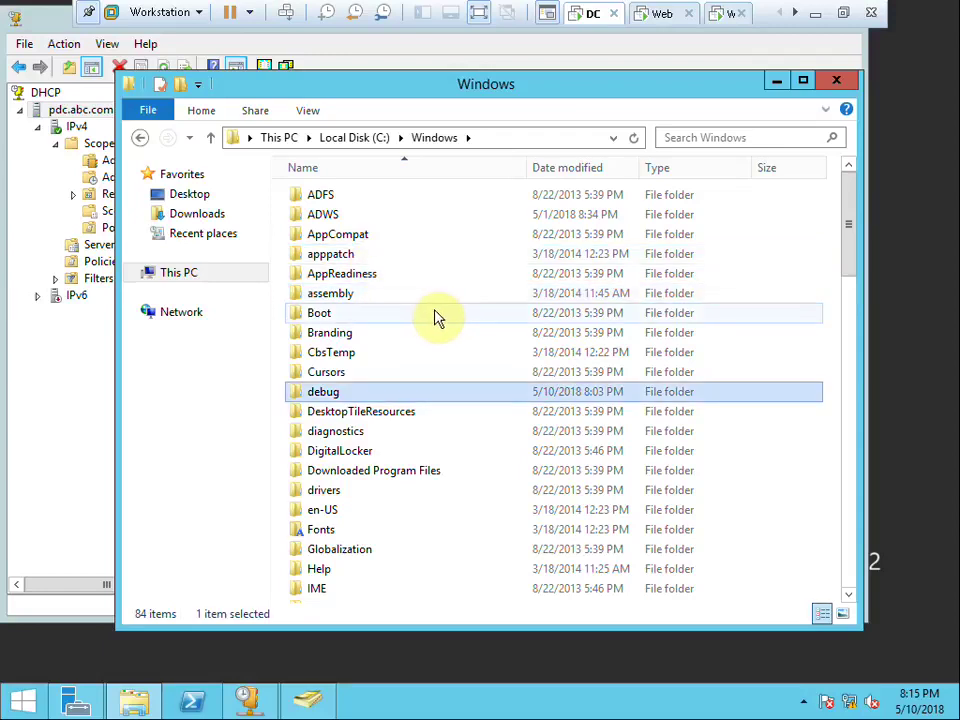
pyautogui.press('d')
pyautogui.press('d')
pyautogui.press('d')
pyautogui.press('d')
pyautogui.press('d')
pyautogui.scroll(-11, 380, 410)
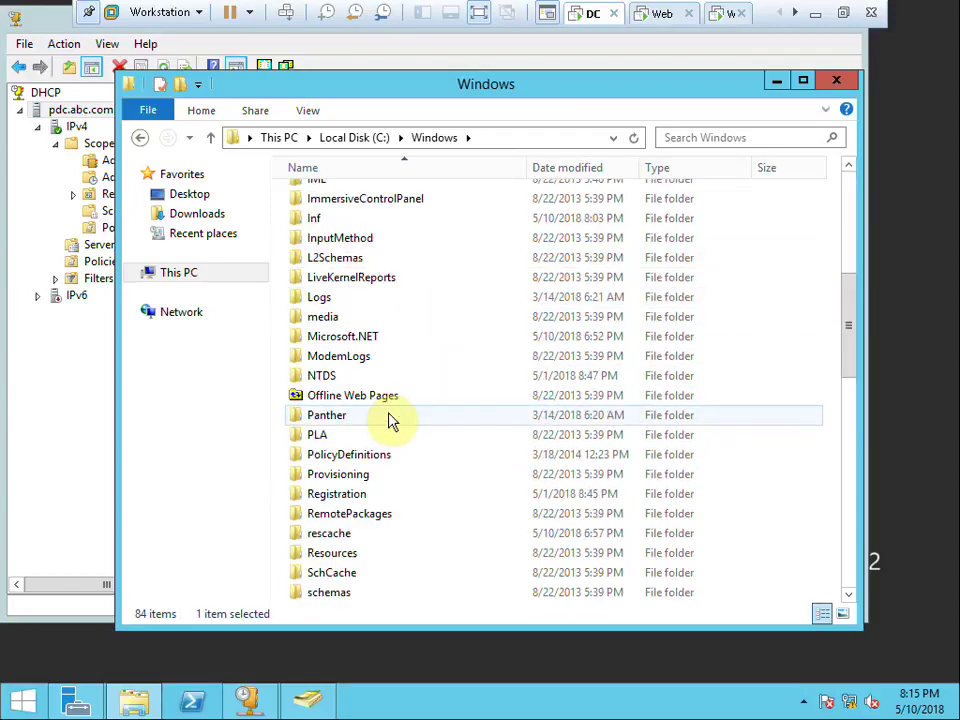
pyautogui.doubleClick(340, 514)
# Find and open the dhcp folder inside System32.
pyautogui.press('d')
pyautogui.press('d')
pyautogui.press('d')
pyautogui.press('d')
pyautogui.press('d')
pyautogui.scroll(-7, 625, 362)
pyautogui.press('d')
pyautogui.press('d')
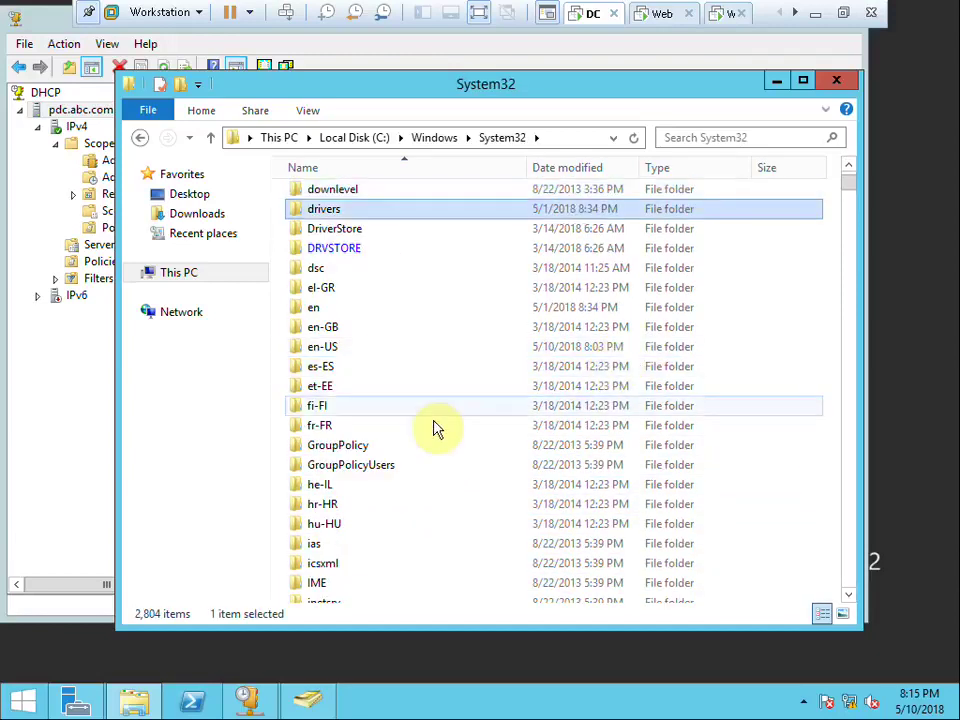
pyautogui.press('d')
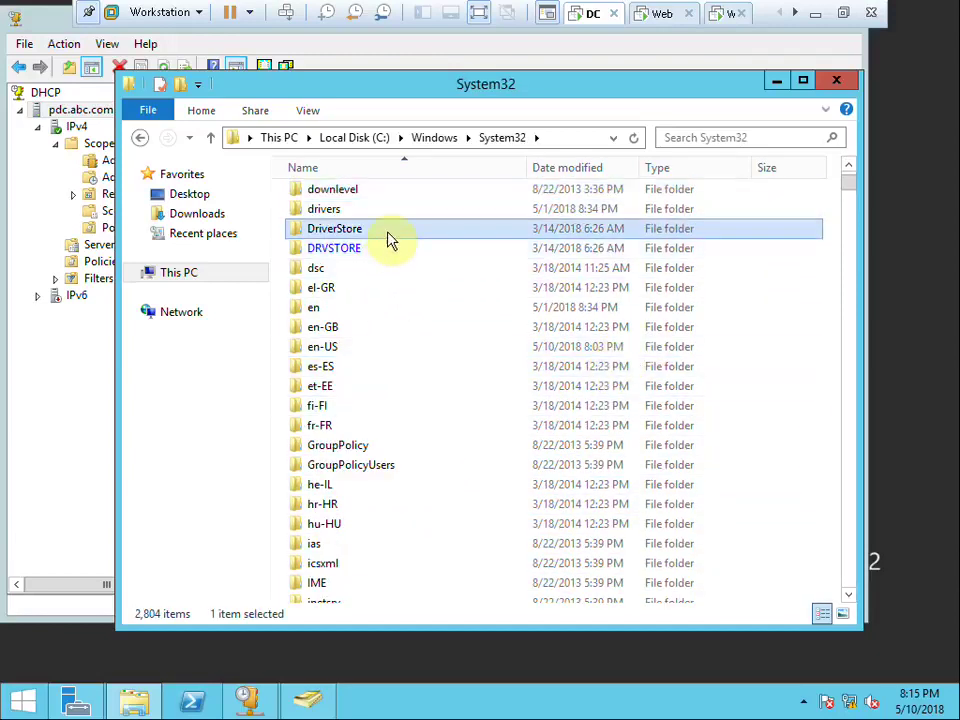
pyautogui.scroll(1, 388, 240)
pyautogui.doubleClick(338, 190)
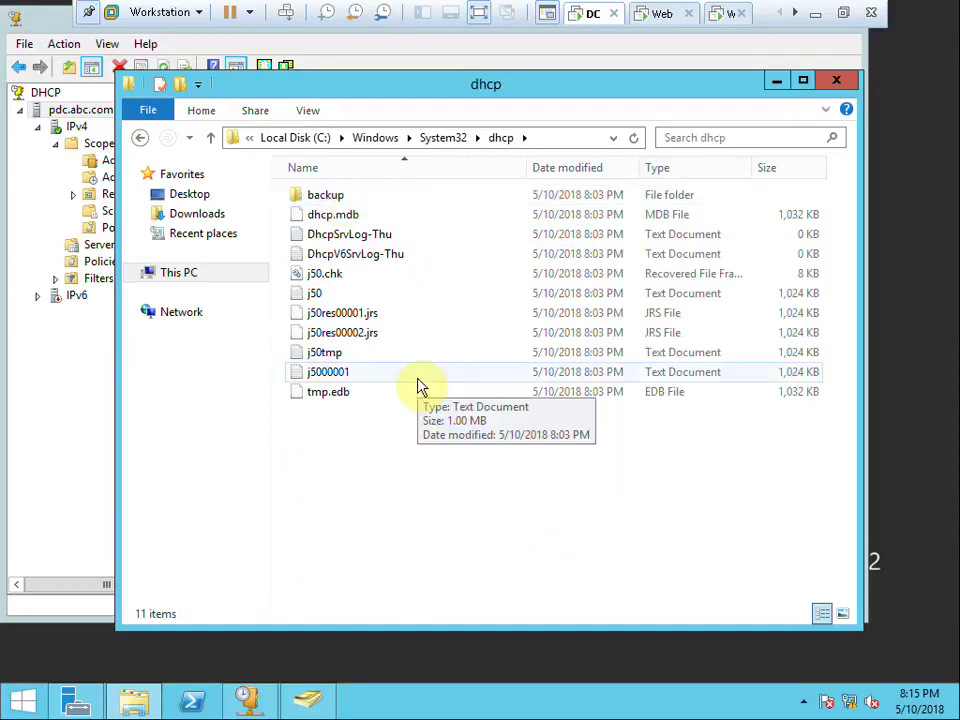
# Review the IPv4 lease assignment entries in the DhcpSrvLog-Thu log and close it.
pyautogui.doubleClick(397, 240)
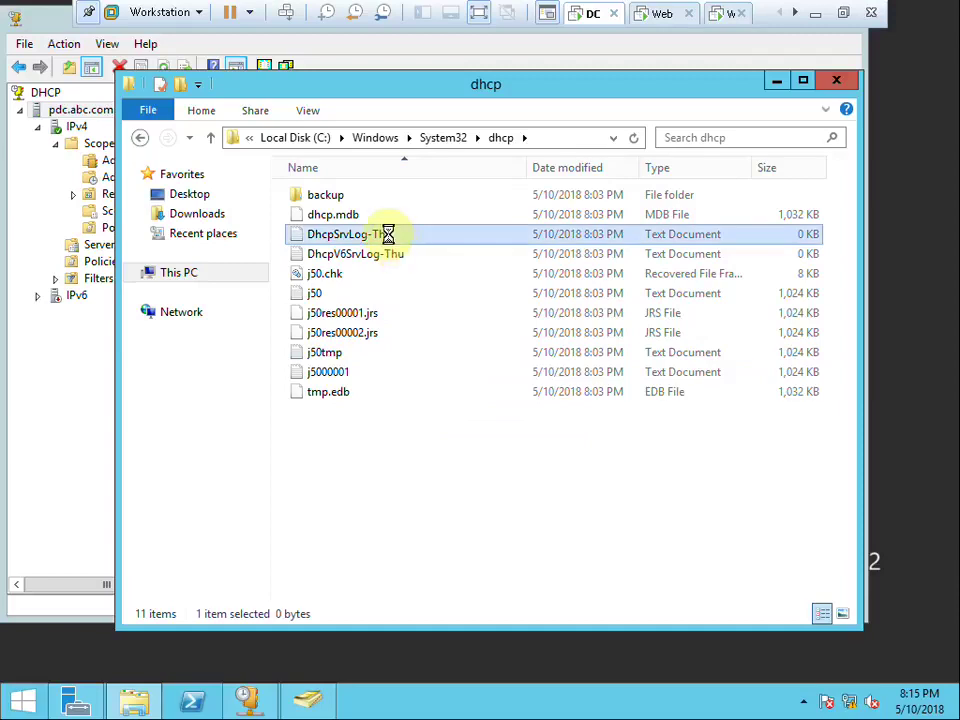
pyautogui.scroll(-7, 380, 254)
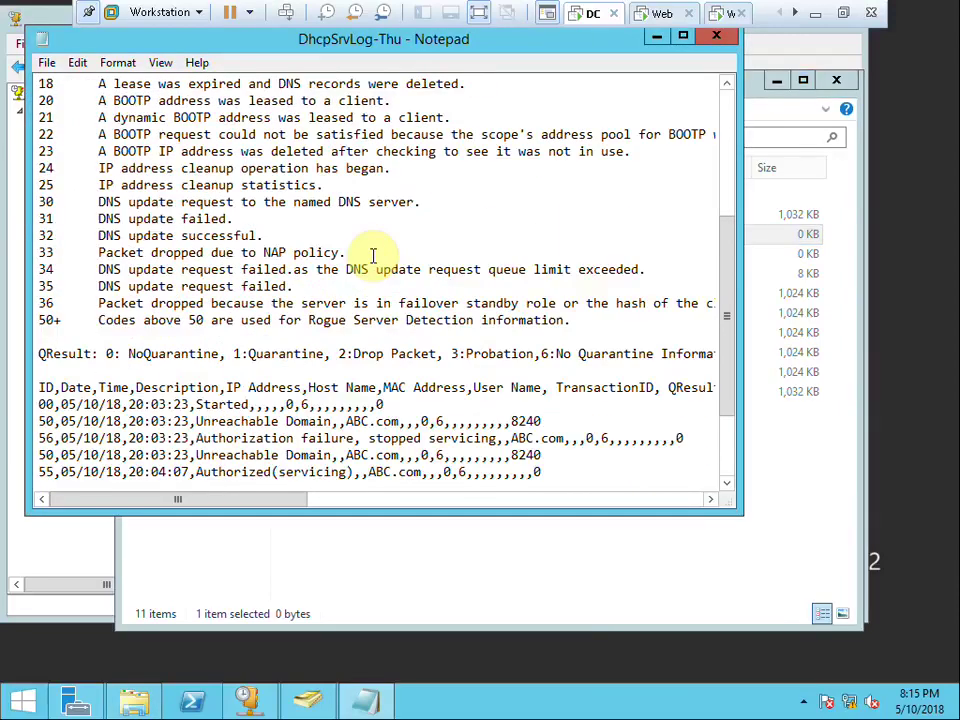
pyautogui.moveTo(128, 388); pyautogui.dragTo(603, 401)
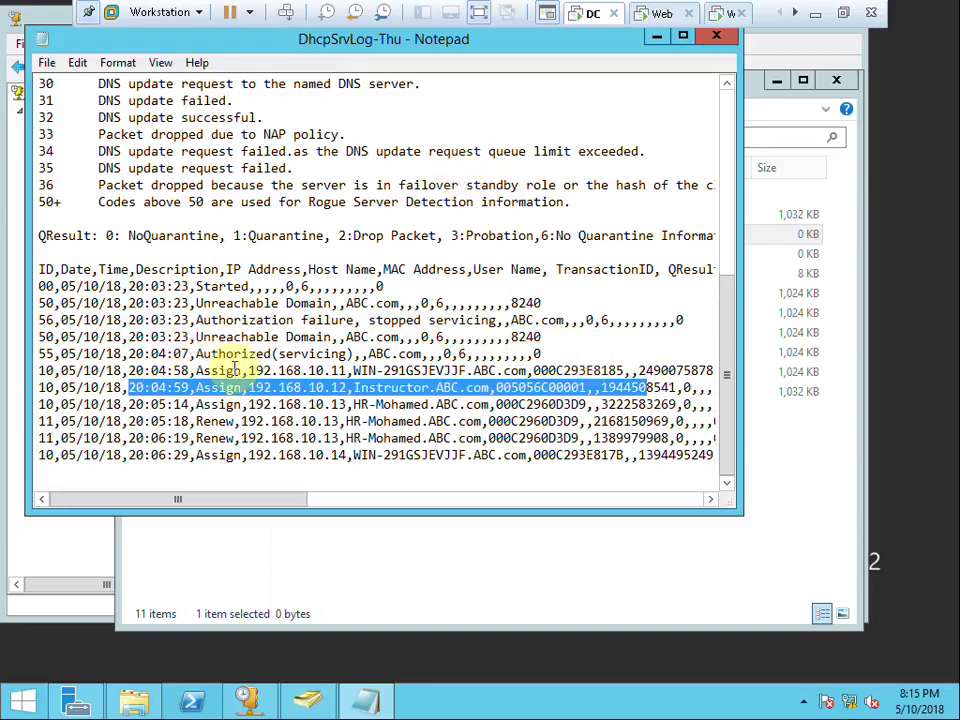
pyautogui.moveTo(360, 455); pyautogui.dragTo(722, 447)
pyautogui.click(717, 37)
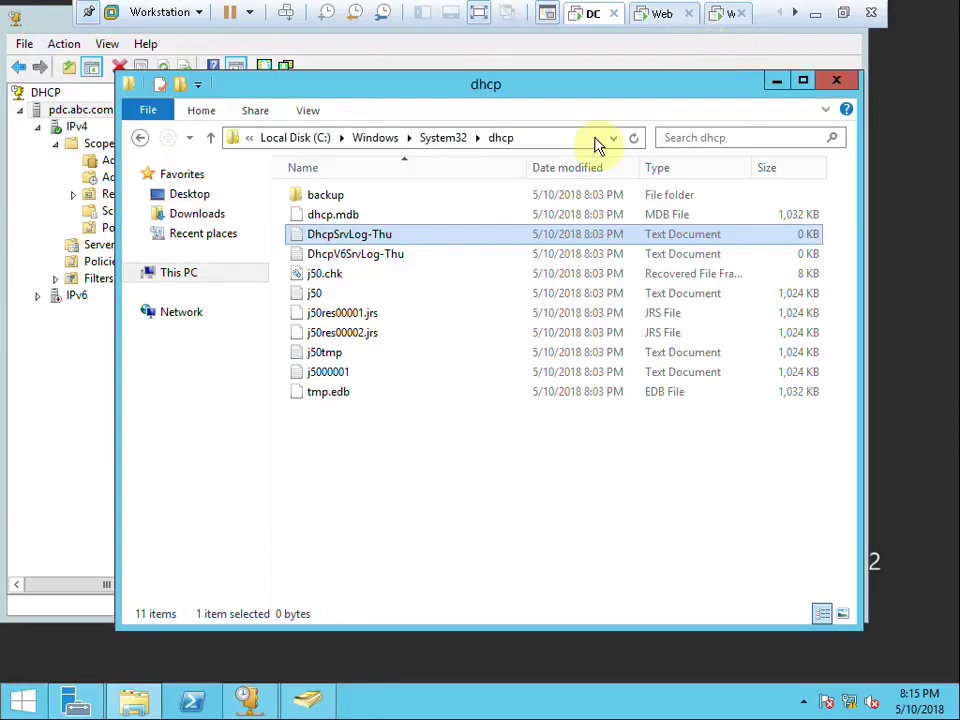
# Review the IPv6 service entries in the DhcpV6SrvLog-Thu log and close it.
pyautogui.doubleClick(377, 256)
pyautogui.scroll(-6, 377, 259)
pyautogui.scroll(3, 377, 259)
pyautogui.scroll(-3, 377, 259)
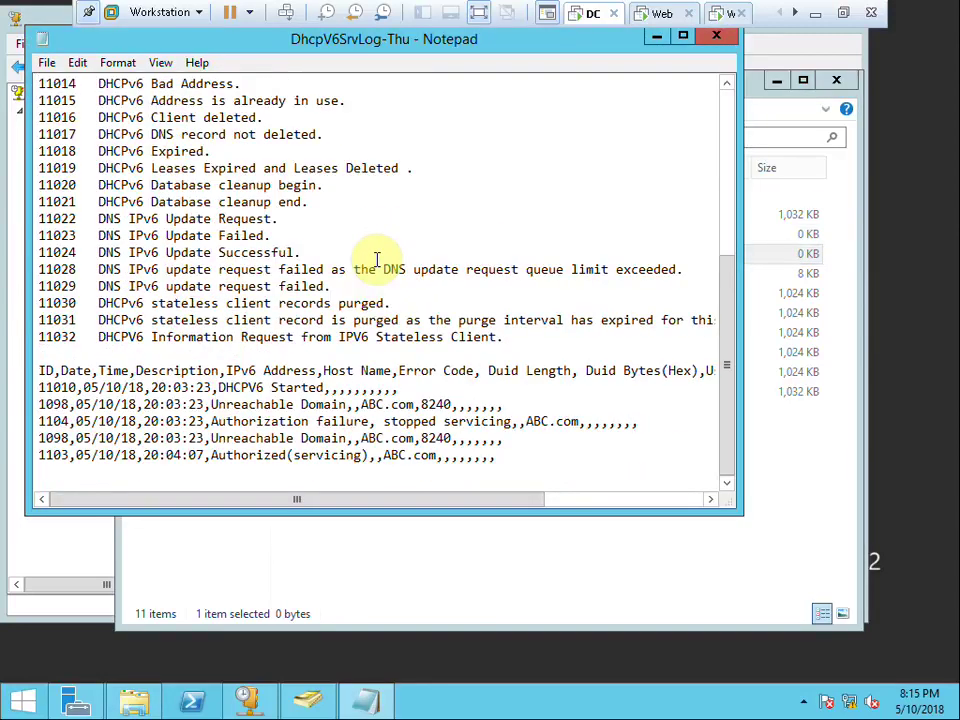
pyautogui.click(716, 37)
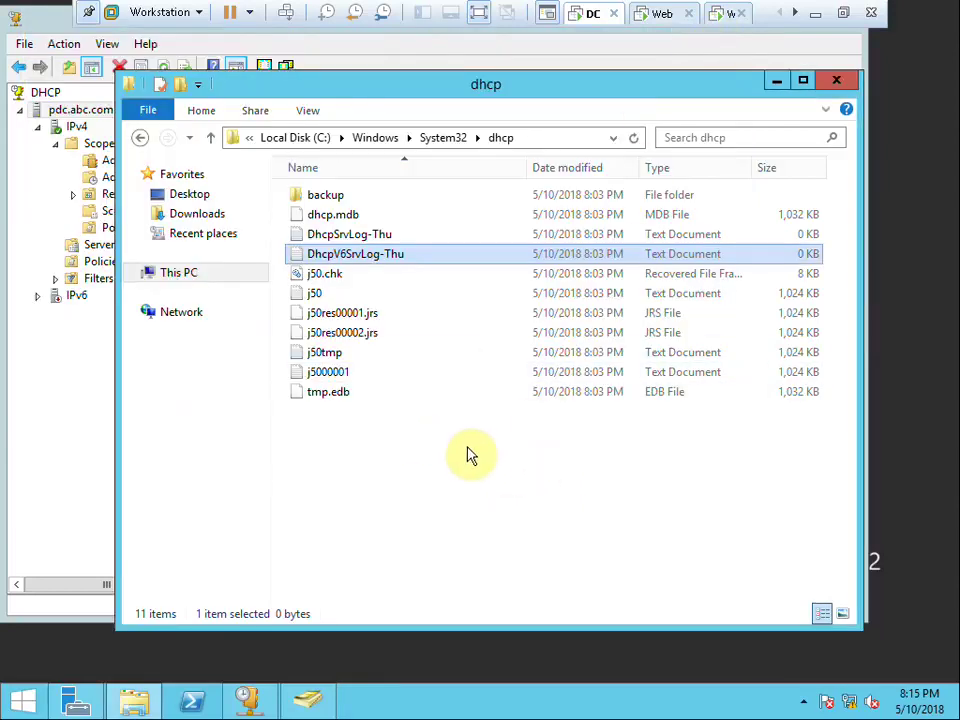
# Check the general properties of the dhcp.mdb database file, then close the dhcp folder window.
pyautogui.rightClick(329, 220)
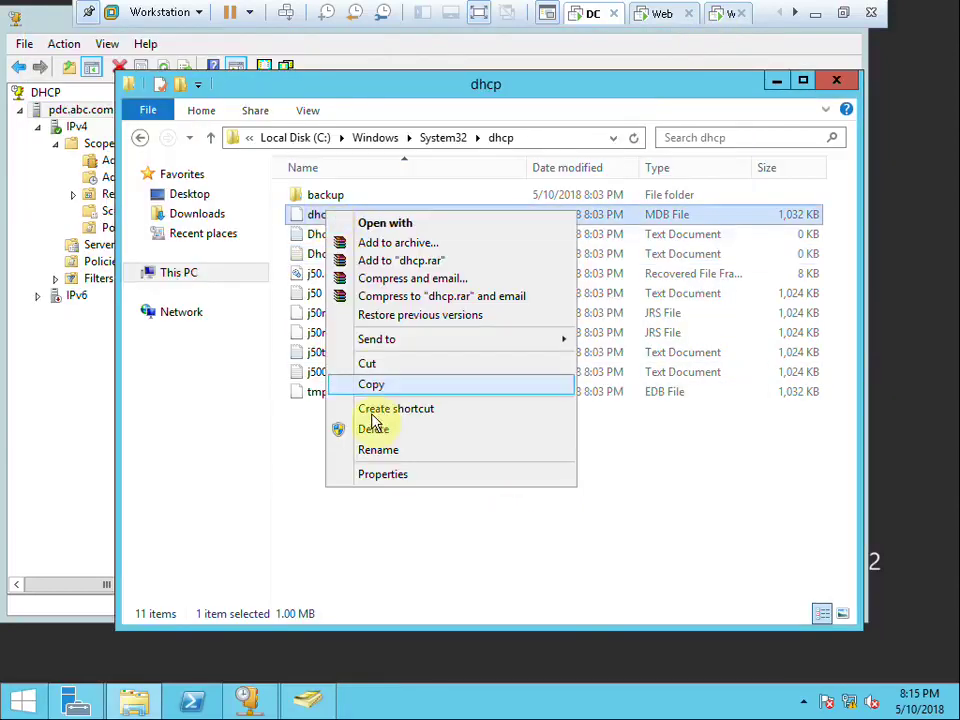
pyautogui.click(396, 484)
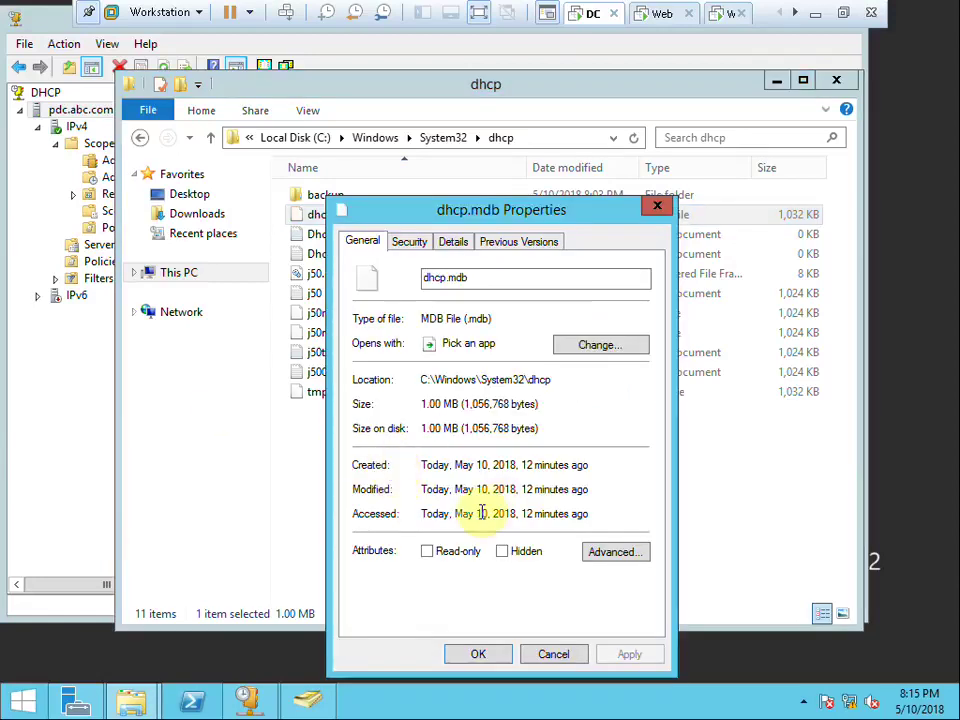
pyautogui.click(542, 657)
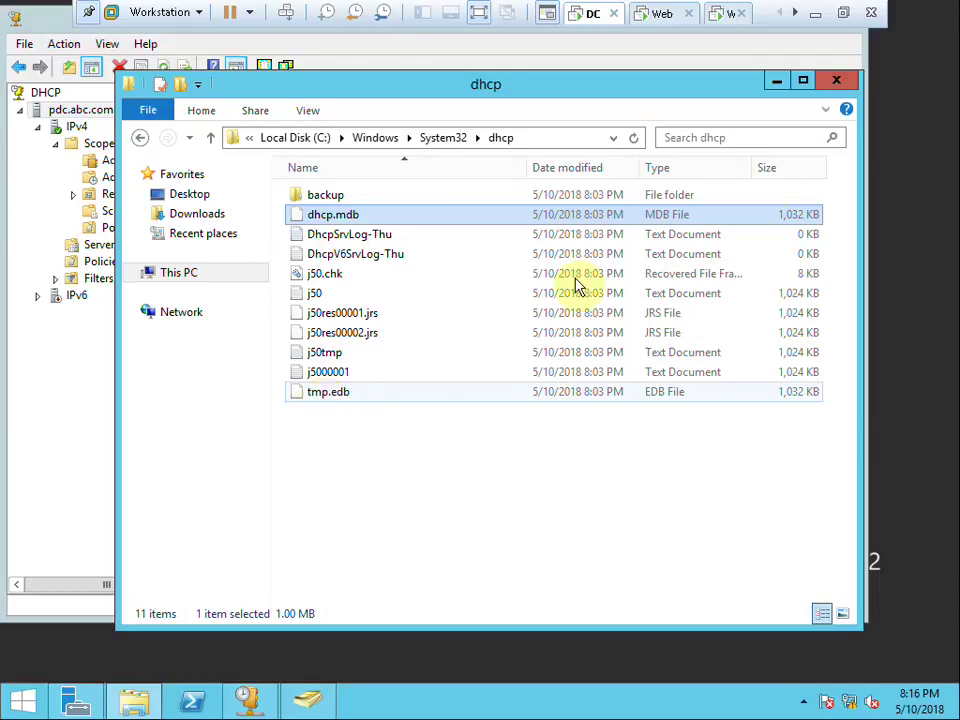
pyautogui.click(836, 80)
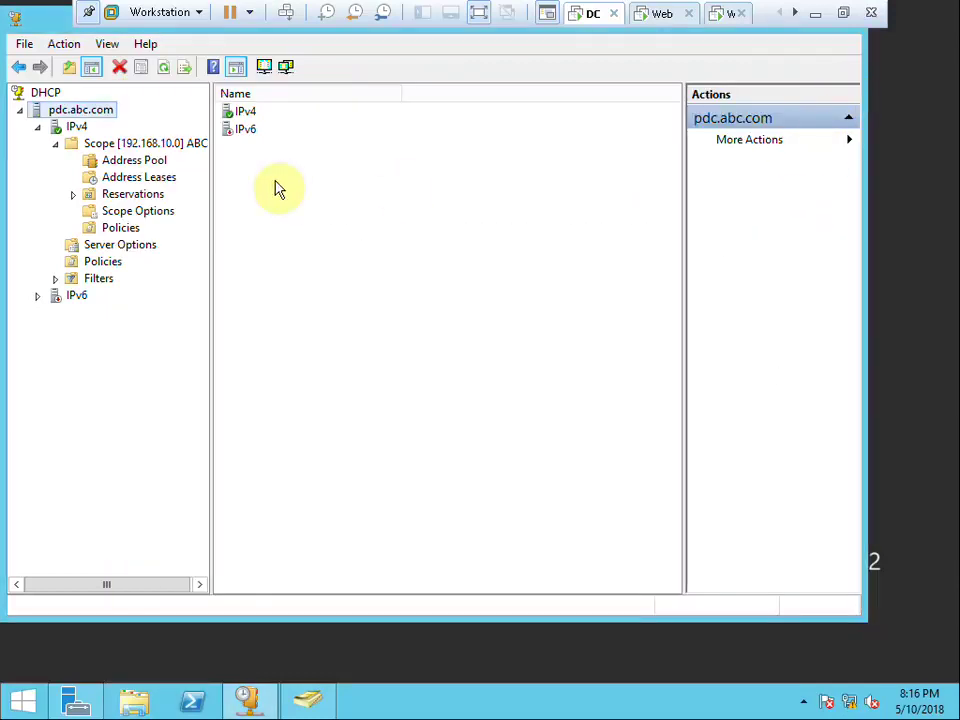
# Refresh the pdc.abc.com server in the DHCP console and expand its IPv4 node.
pyautogui.rightClick(60, 293)
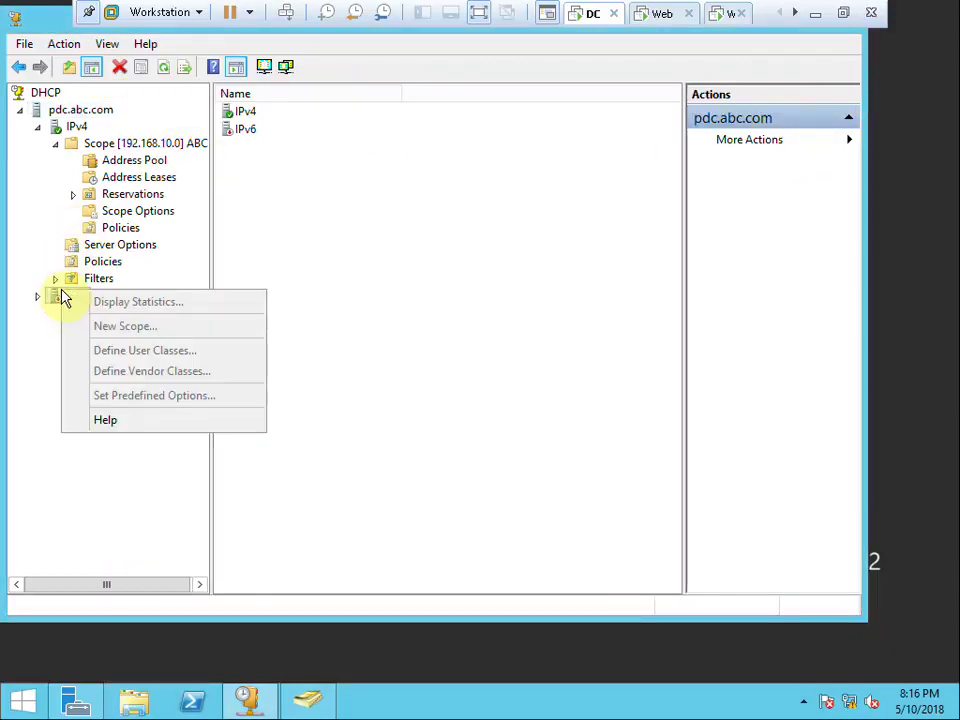
pyautogui.click(163, 66)
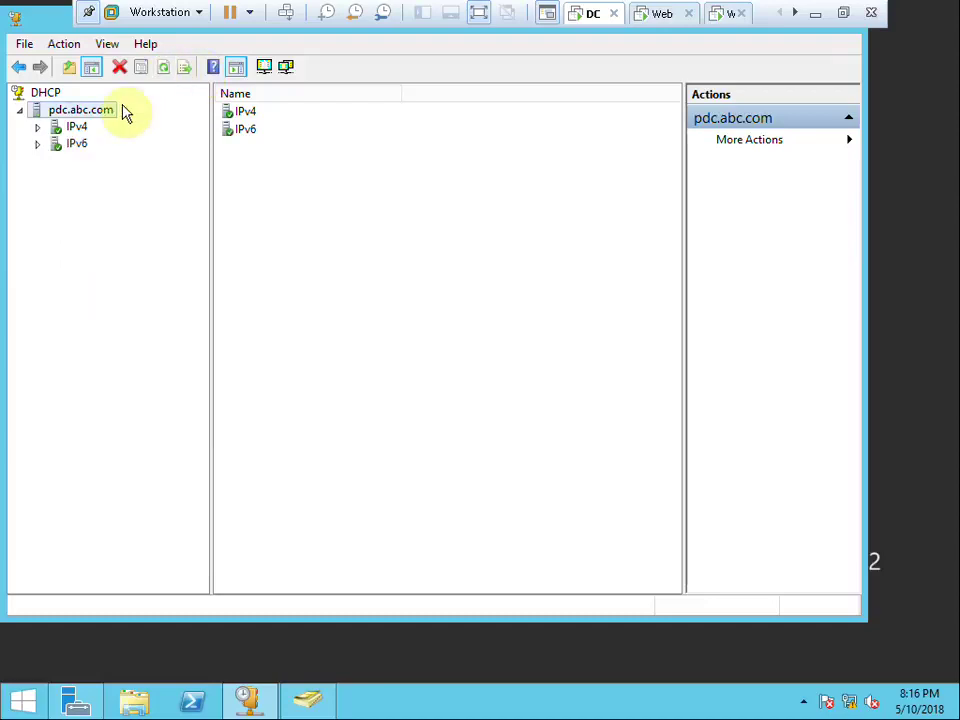
pyautogui.click(38, 128)
# Back up the pdc.abc.com DHCP server to a new folder named DHCP Backup on the Desktop.
pyautogui.rightClick(56, 114)
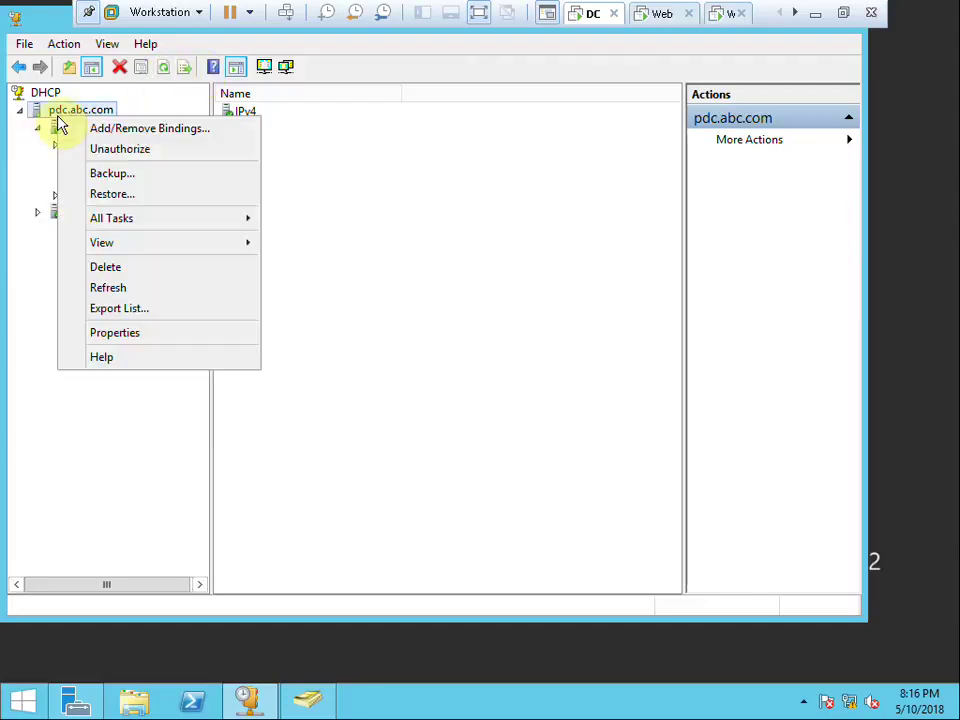
pyautogui.click(113, 175)
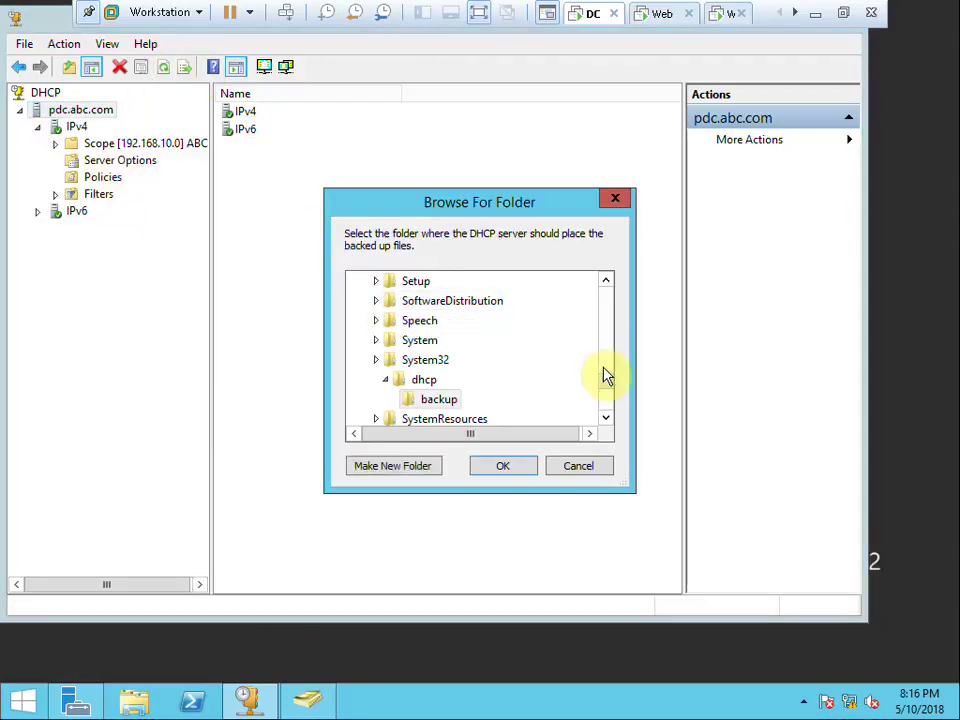
pyautogui.scroll(-5, 491, 386)
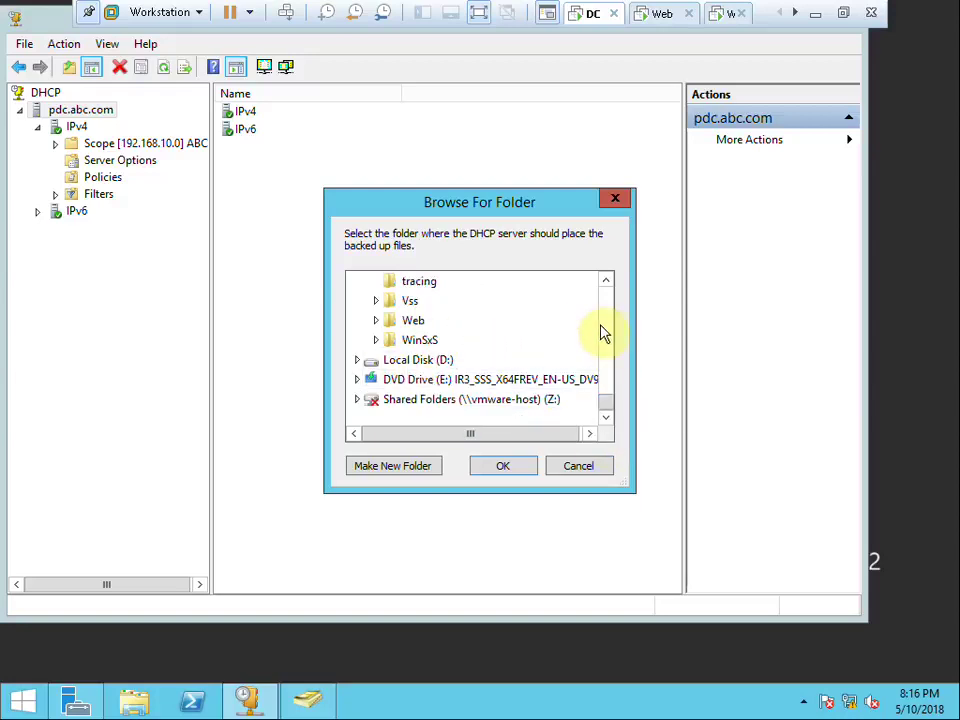
pyautogui.scroll(2, 600, 334)
pyautogui.scroll(3, 607, 325)
pyautogui.scroll(15, 615, 300)
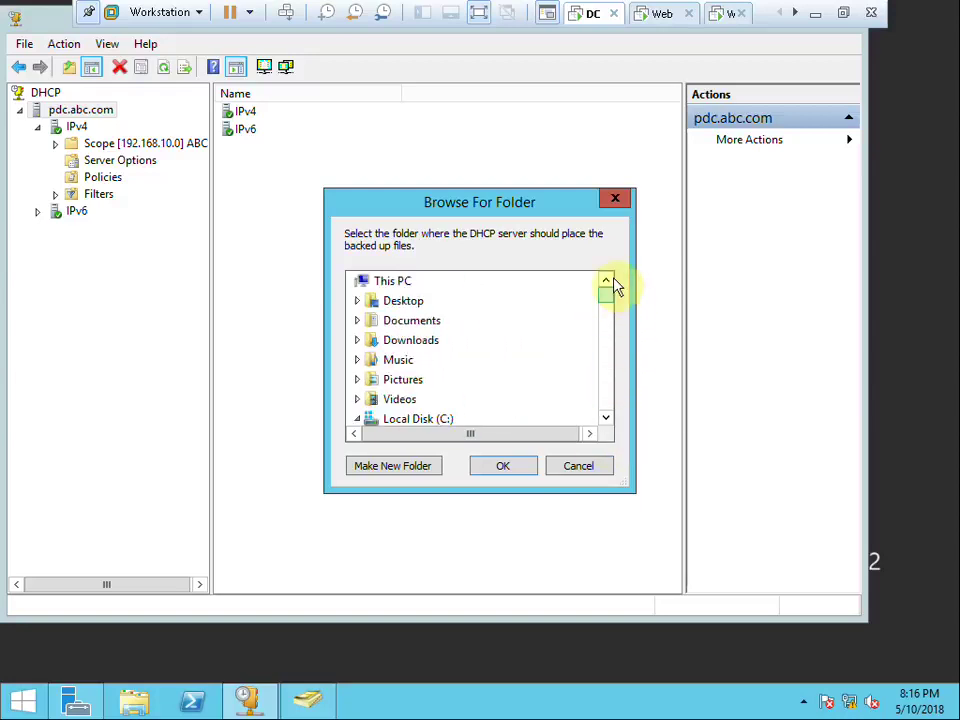
pyautogui.click(402, 283)
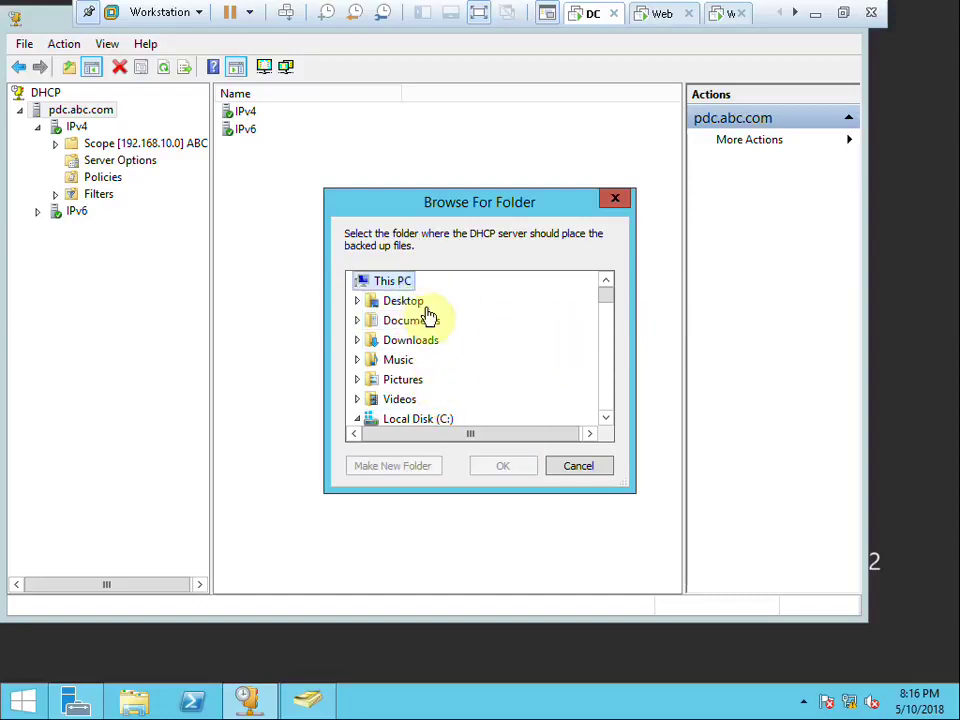
pyautogui.click(404, 303)
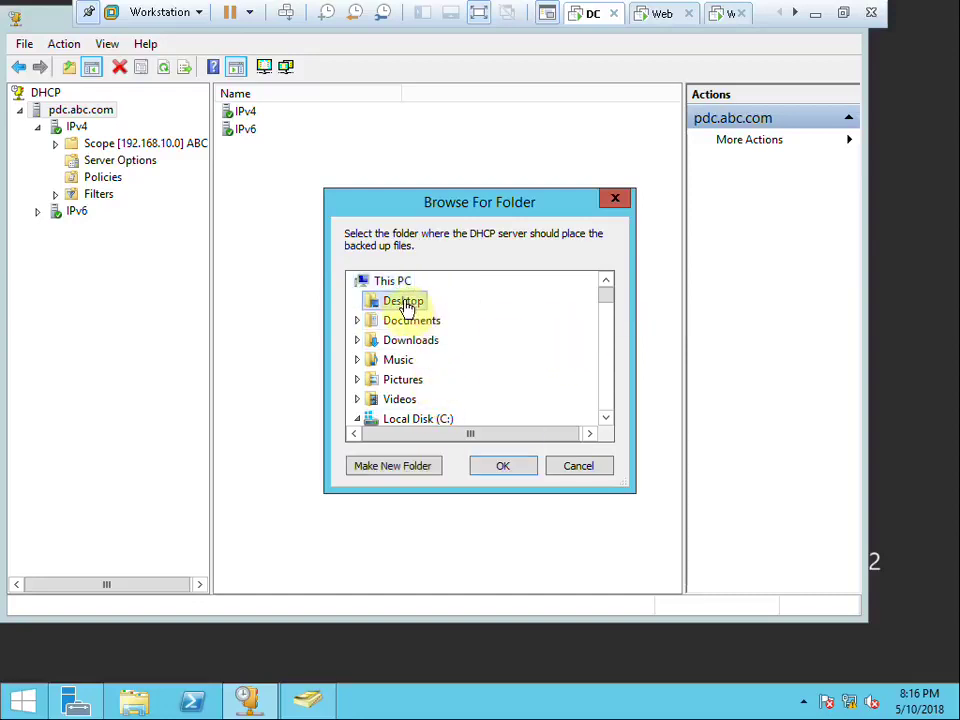
pyautogui.click(395, 470)
pyautogui.write('DHCP Backup')
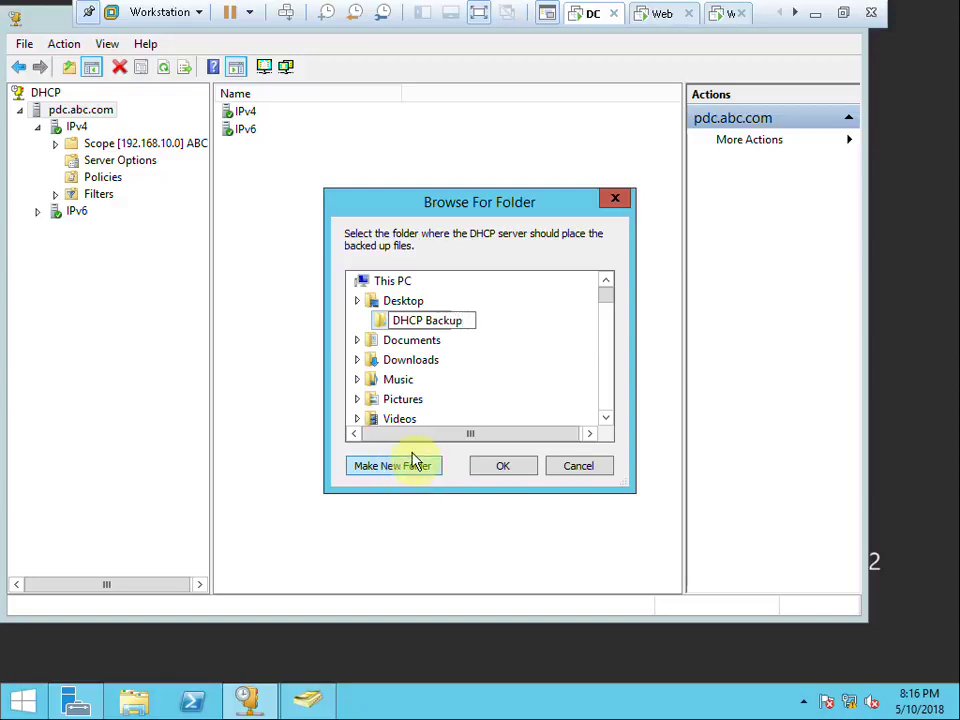
pyautogui.press('Return')
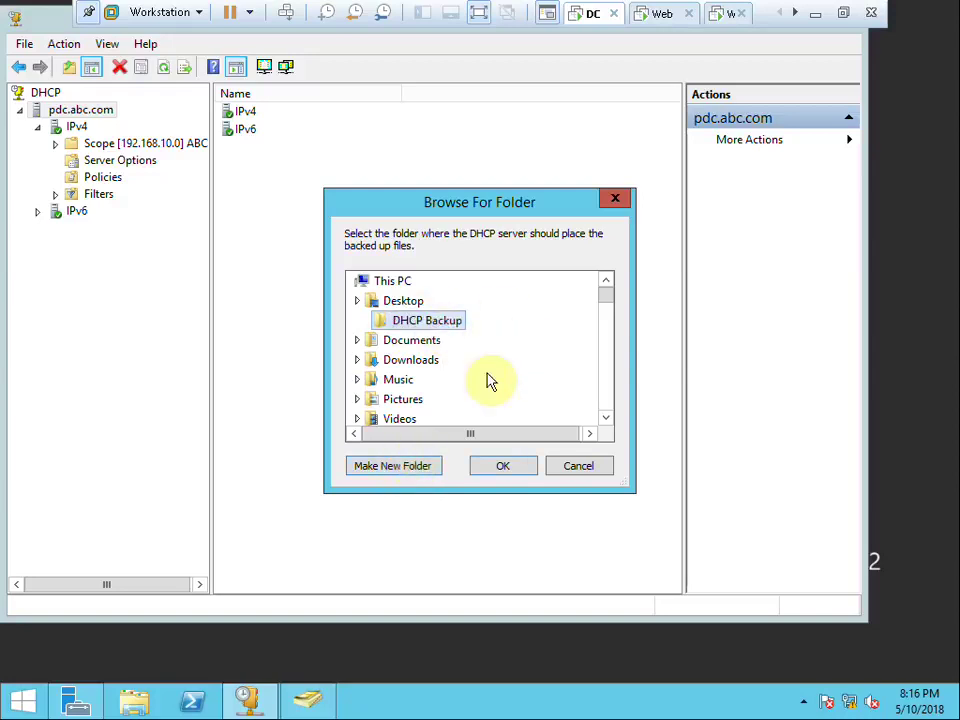
pyautogui.click(511, 467)
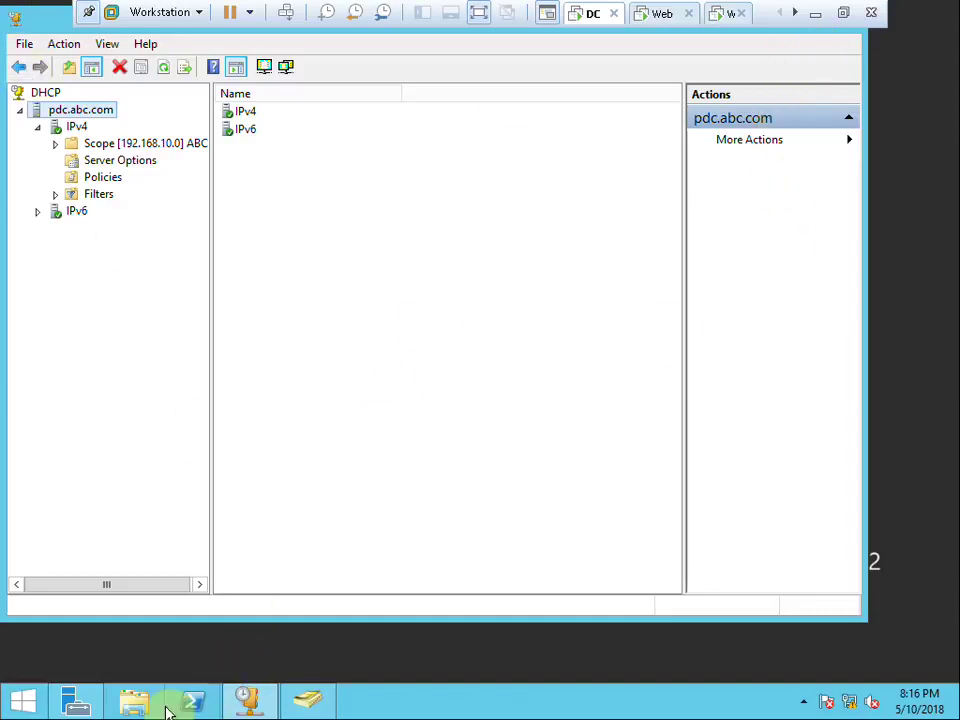
# Open the DHCP Backup folder on the Desktop and check its contents and the new subfolder's properties.
pyautogui.click(134, 700)
pyautogui.click(197, 197)
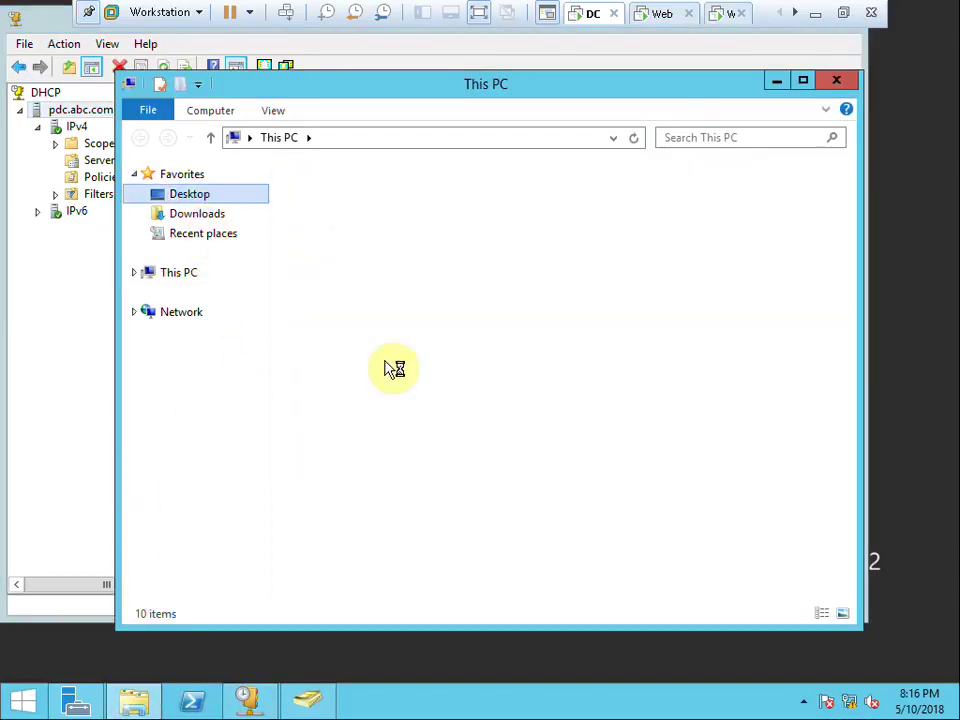
pyautogui.doubleClick(594, 347)
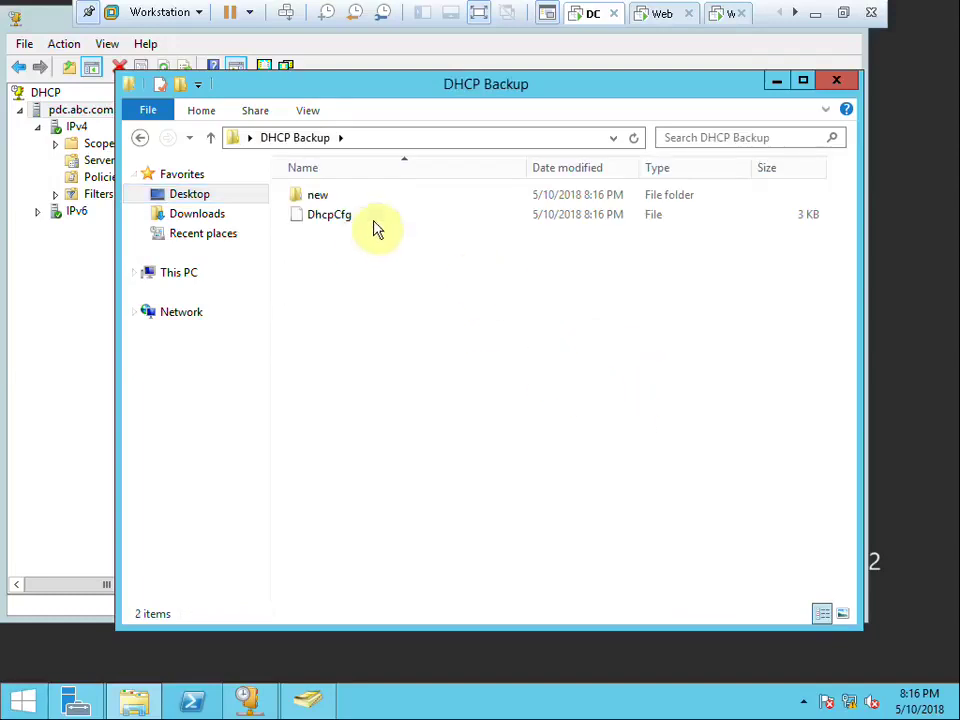
pyautogui.click(338, 218)
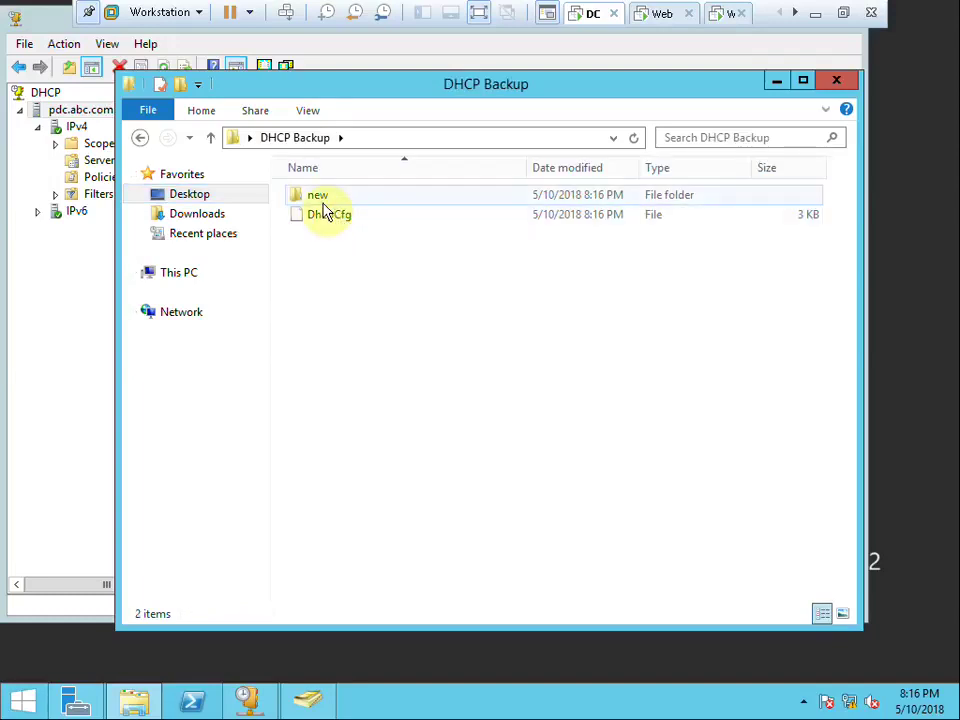
pyautogui.rightClick(321, 200)
pyautogui.click(410, 553)
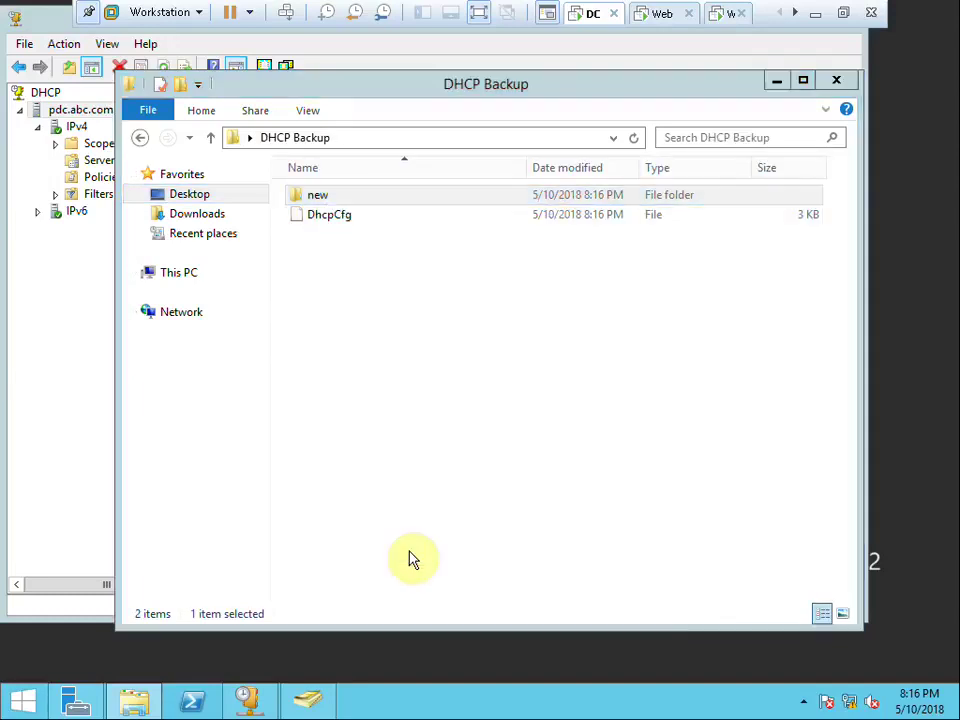
pyautogui.click(551, 636)
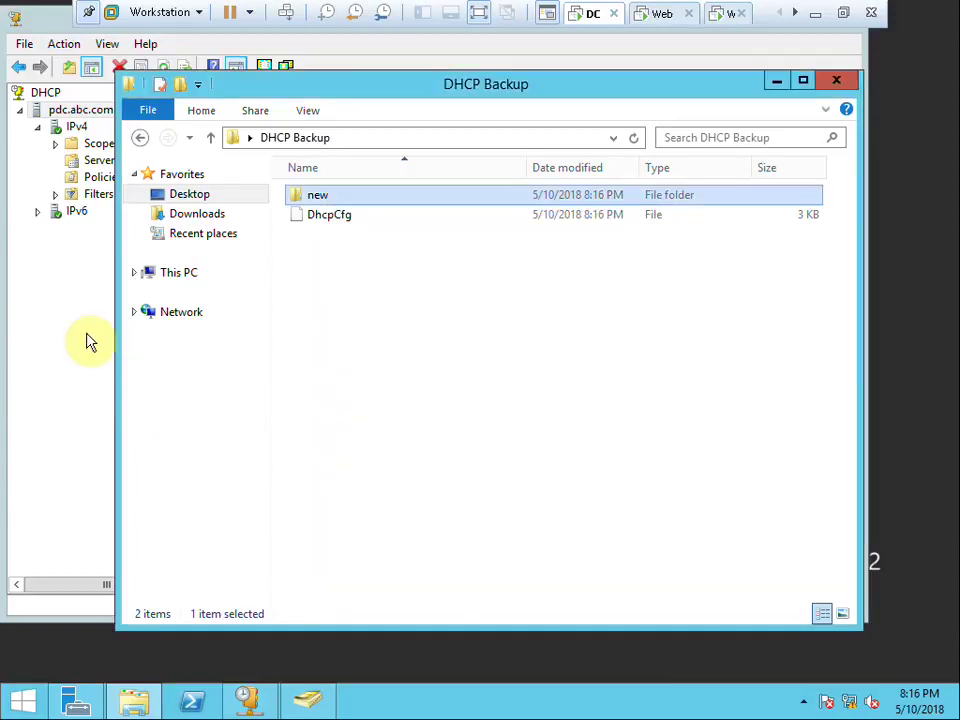
# Delete the IPv4 scope [192.168.10.0] ABC from the DHCP console, accepting that it may have active clients.
pyautogui.click(90, 343)
pyautogui.rightClick(96, 147)
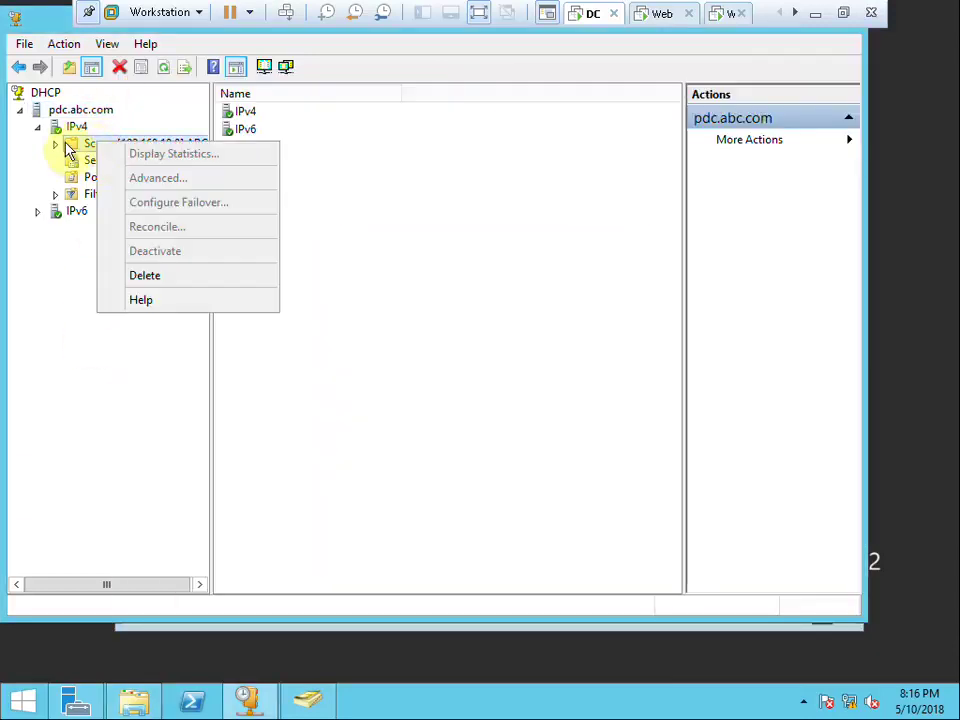
pyautogui.click(56, 145)
pyautogui.rightClick(88, 148)
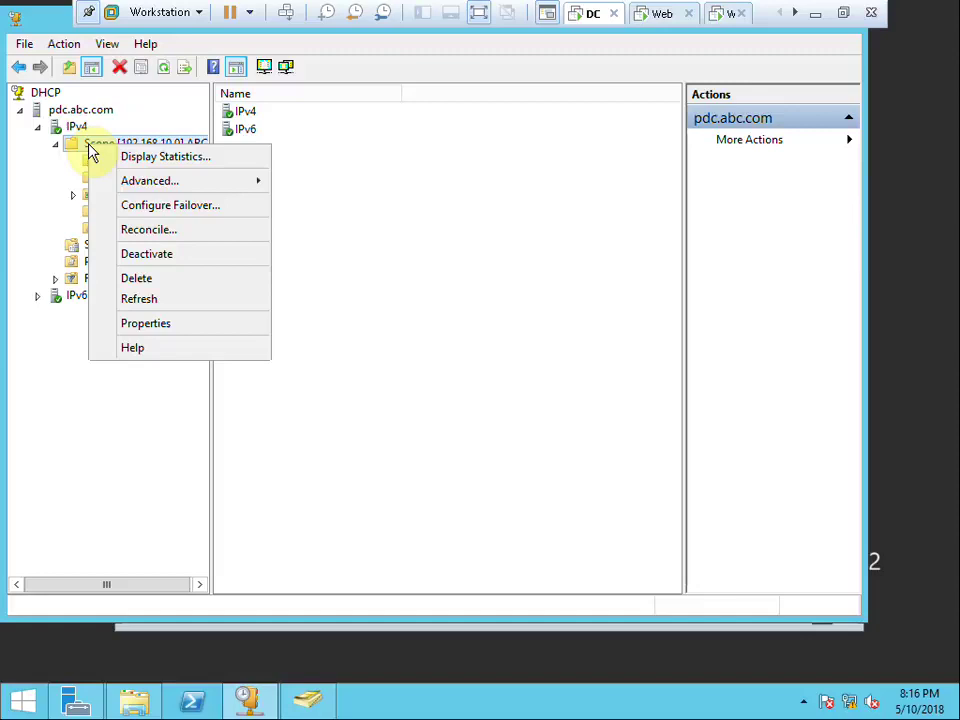
pyautogui.click(160, 283)
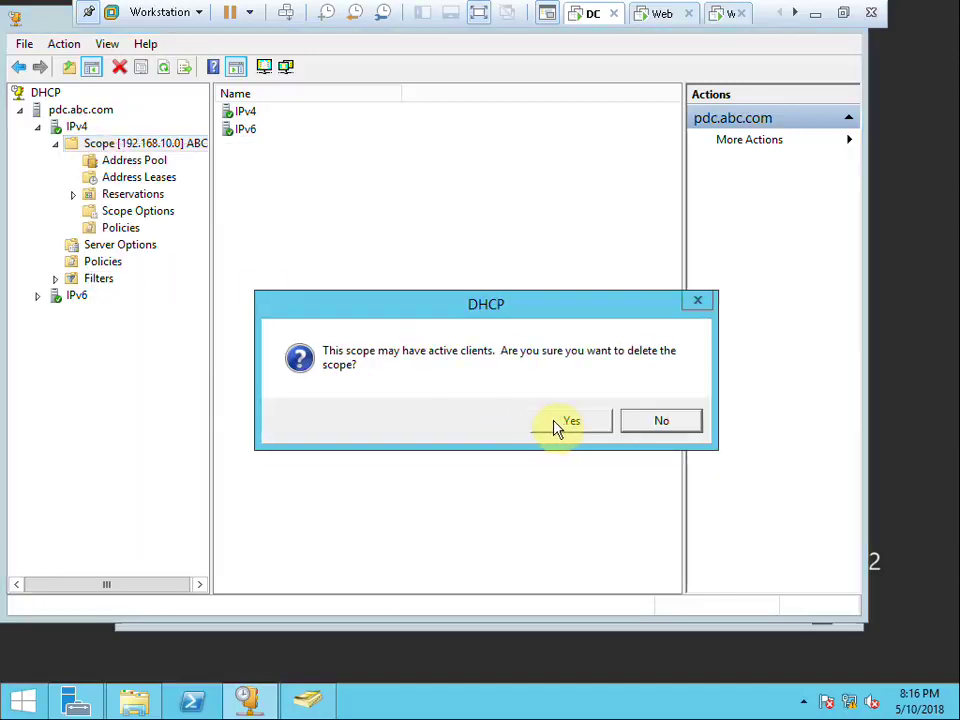
pyautogui.click(558, 424)
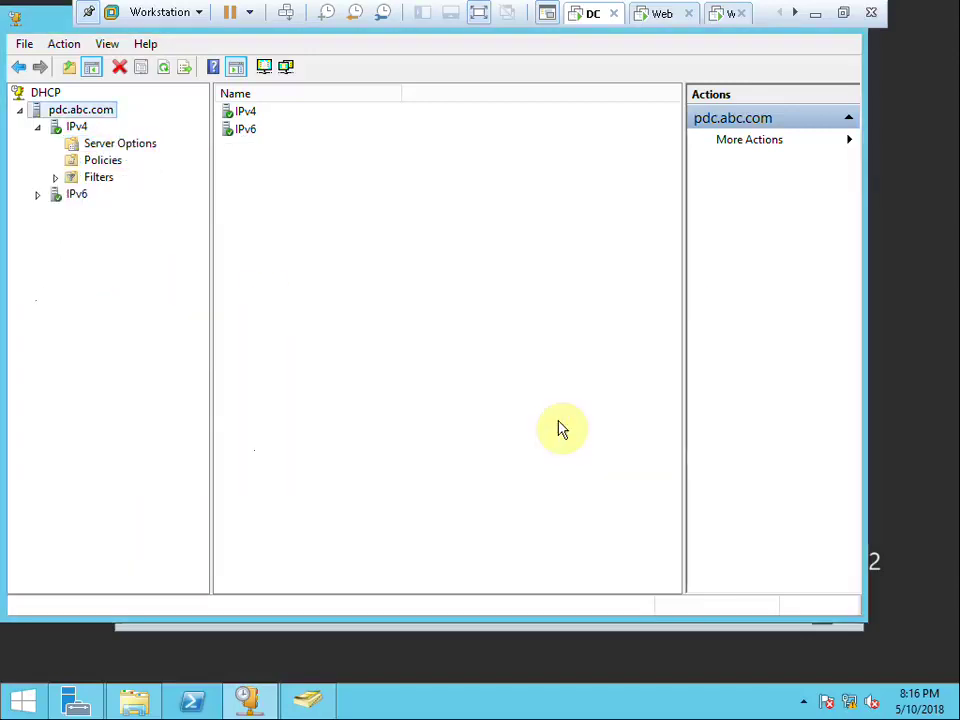
# Restore the pdc.abc.com DHCP server from the DHCP Backup folder on the Desktop, allowing the service to restart.
pyautogui.rightClick(62, 112)
pyautogui.click(113, 185)
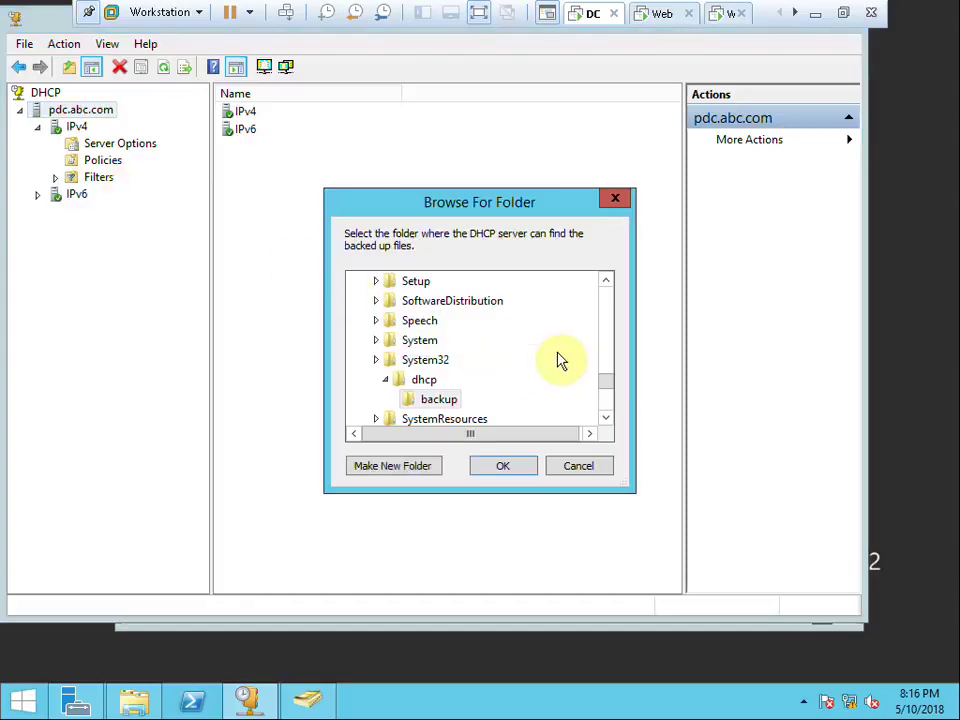
pyautogui.moveTo(607, 392)
pyautogui.mouseDown()
pyautogui.moveTo(607, 425)
pyautogui.moveTo(594, 300)
pyautogui.mouseUp()
pyautogui.doubleClick(400, 301)
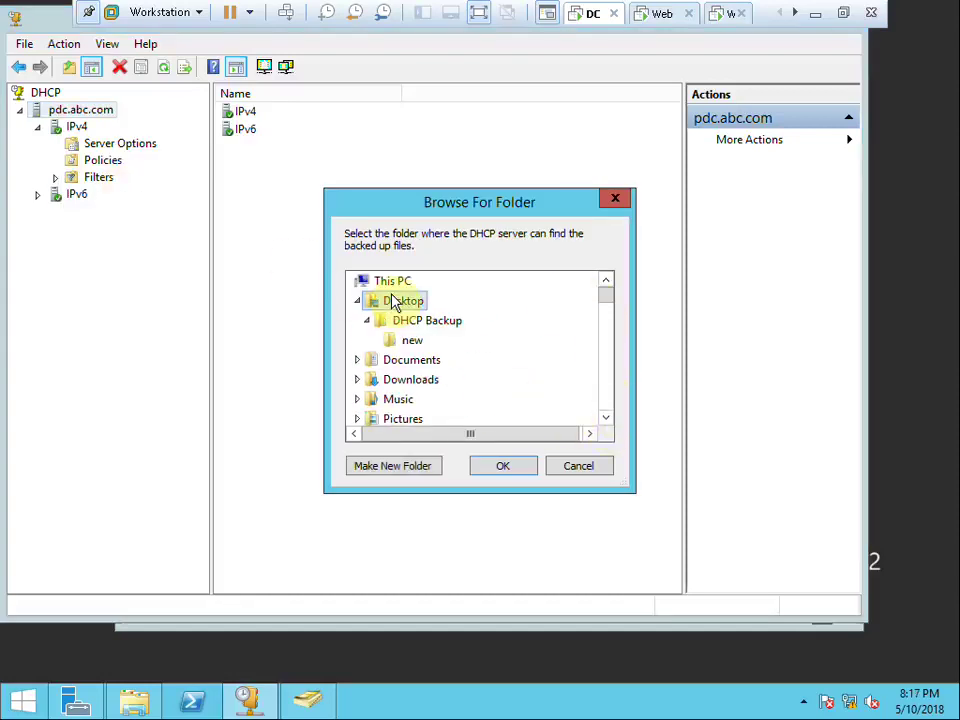
pyautogui.click(424, 321)
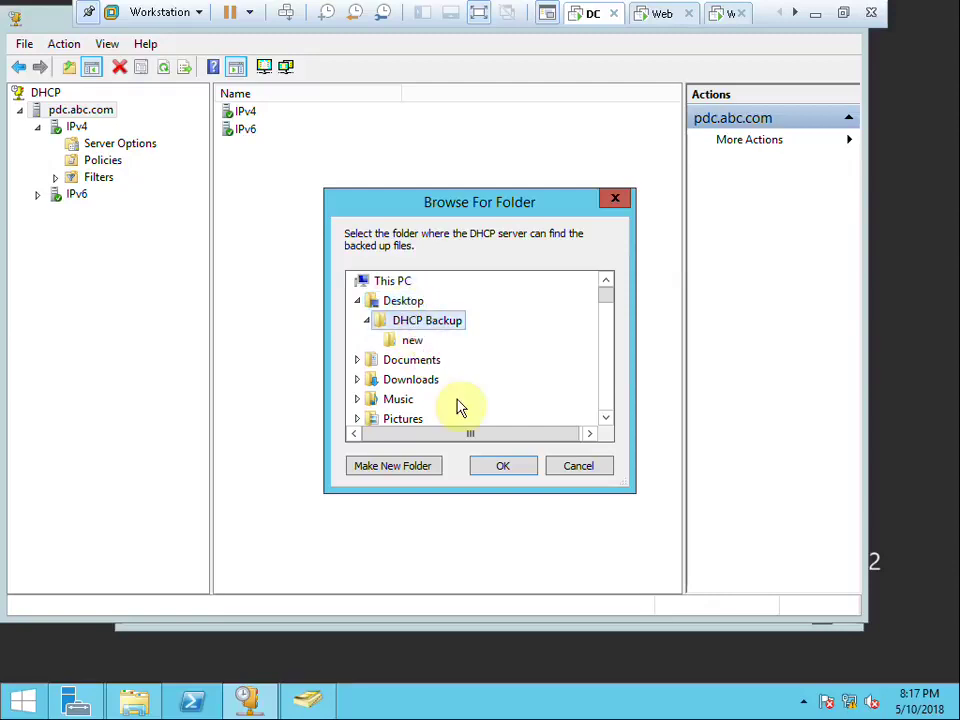
pyautogui.click(505, 468)
pyautogui.click(546, 429)
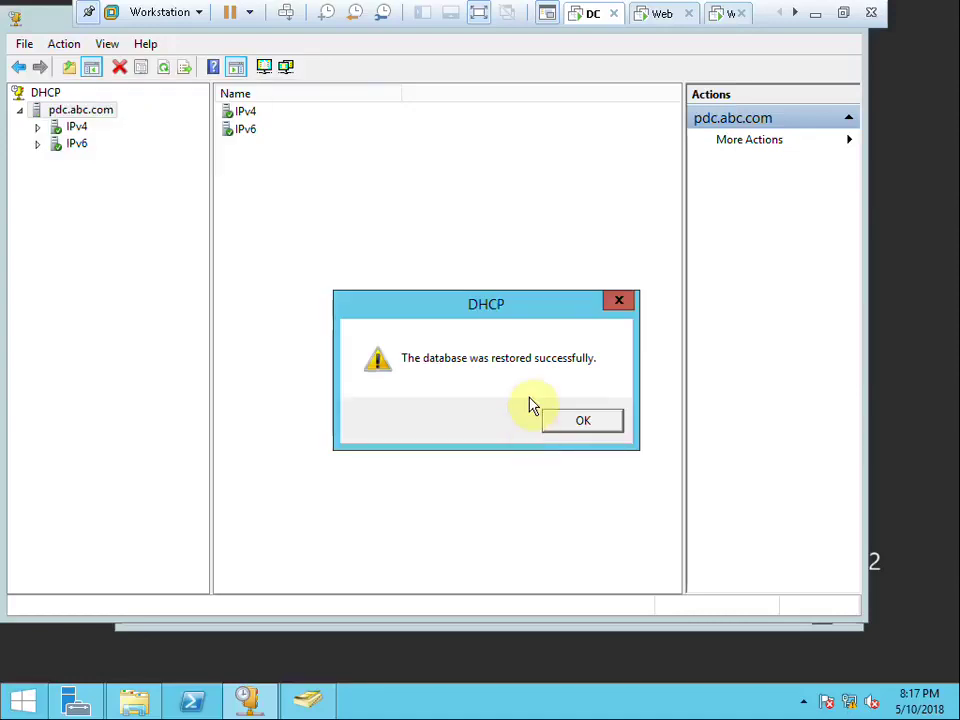
pyautogui.click(588, 426)
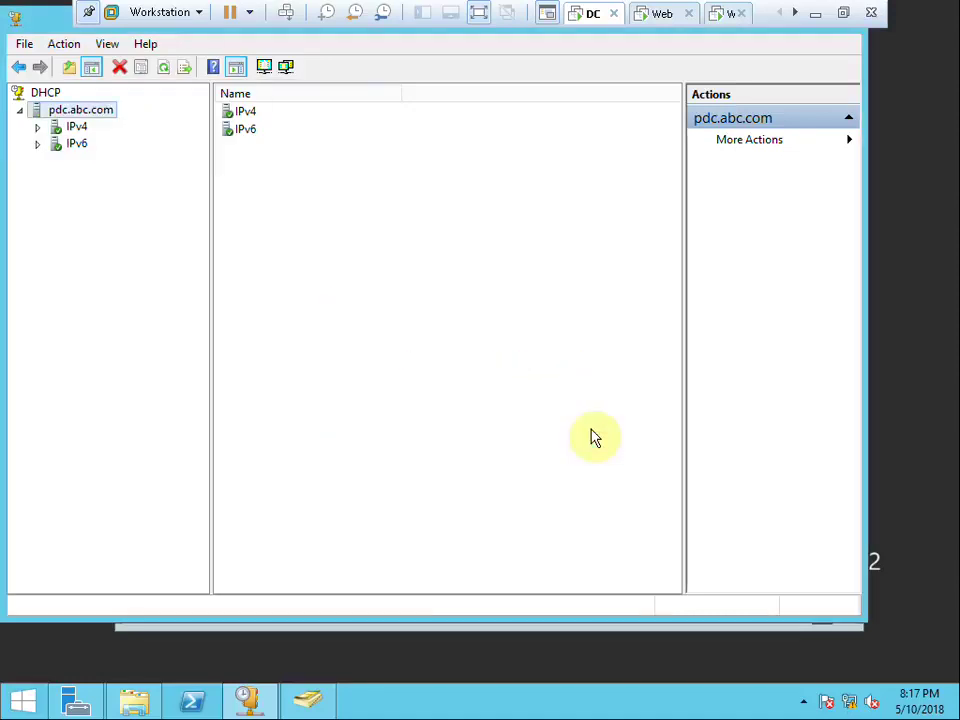
# Expand the restored IPv4 scope [192.168.10.0] ABC and review its address leases and reservations.
pyautogui.click(37, 127)
pyautogui.click(55, 143)
pyautogui.click(110, 177)
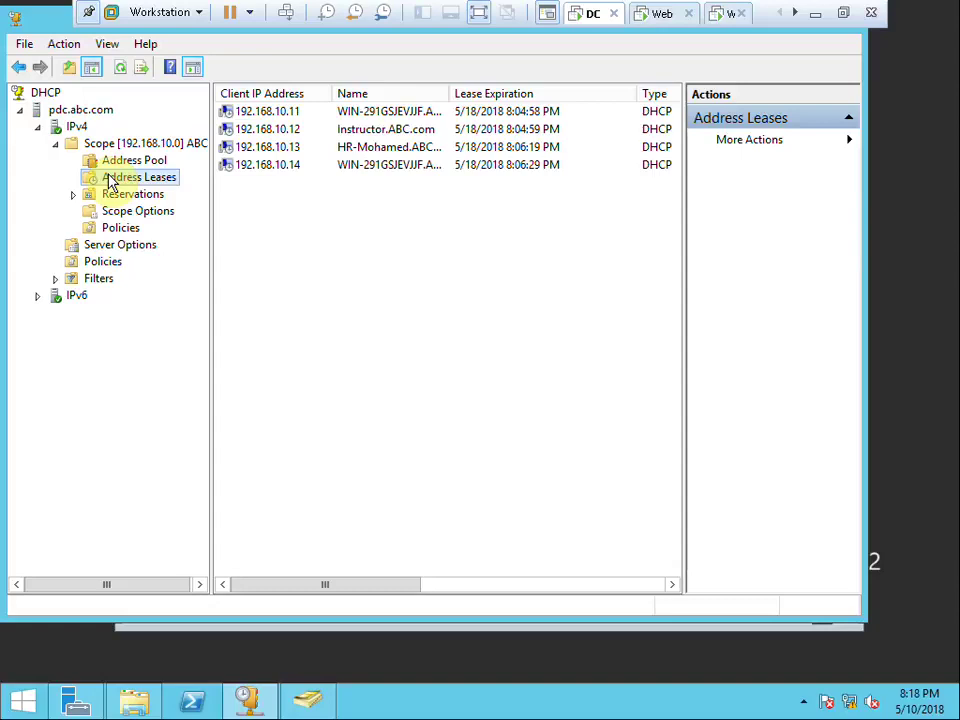
pyautogui.click(152, 196)
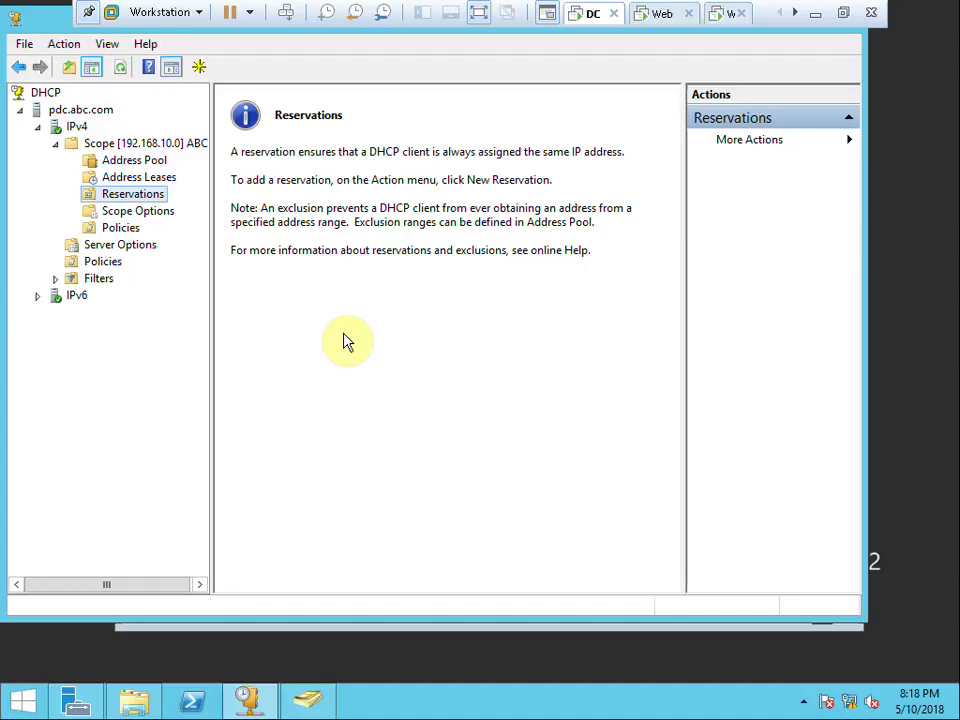
pyautogui.click(815, 14)
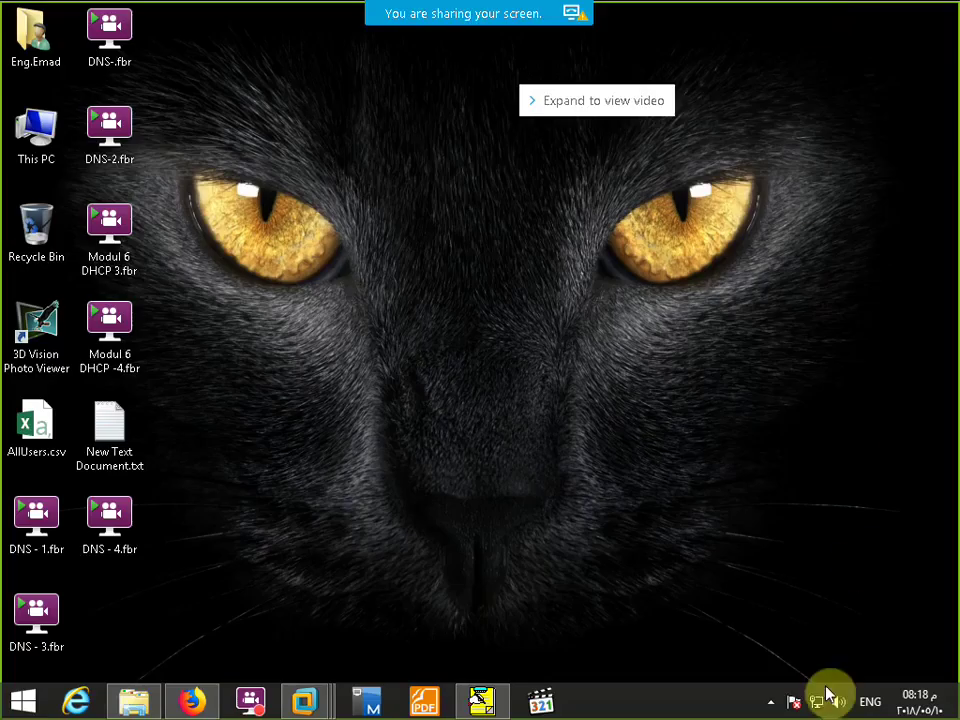
pyautogui.click(770, 702)
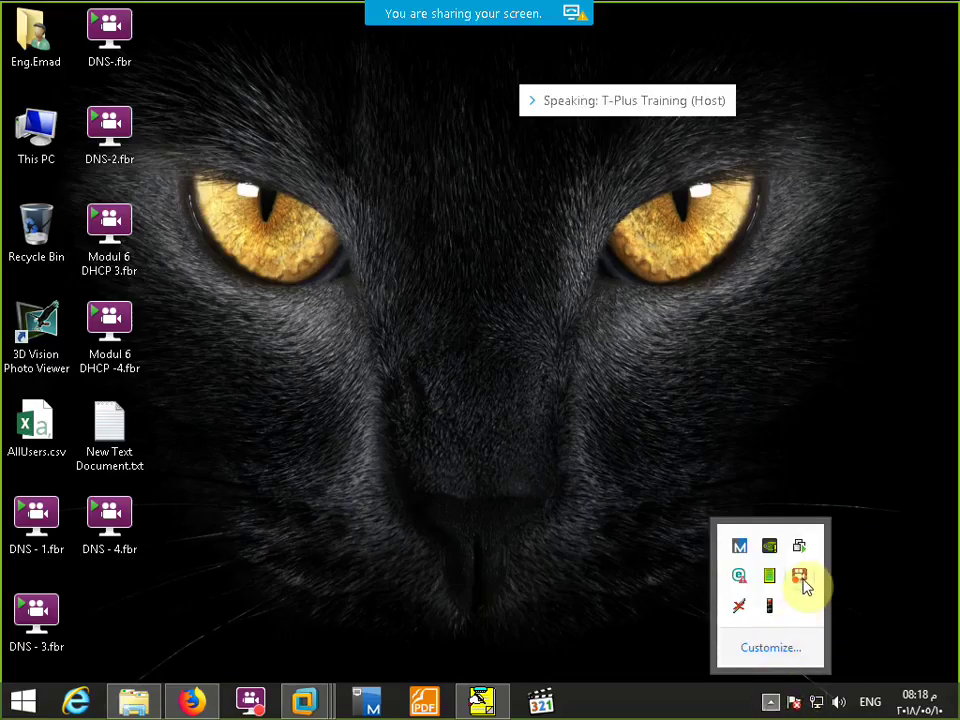
pyautogui.click(802, 580)
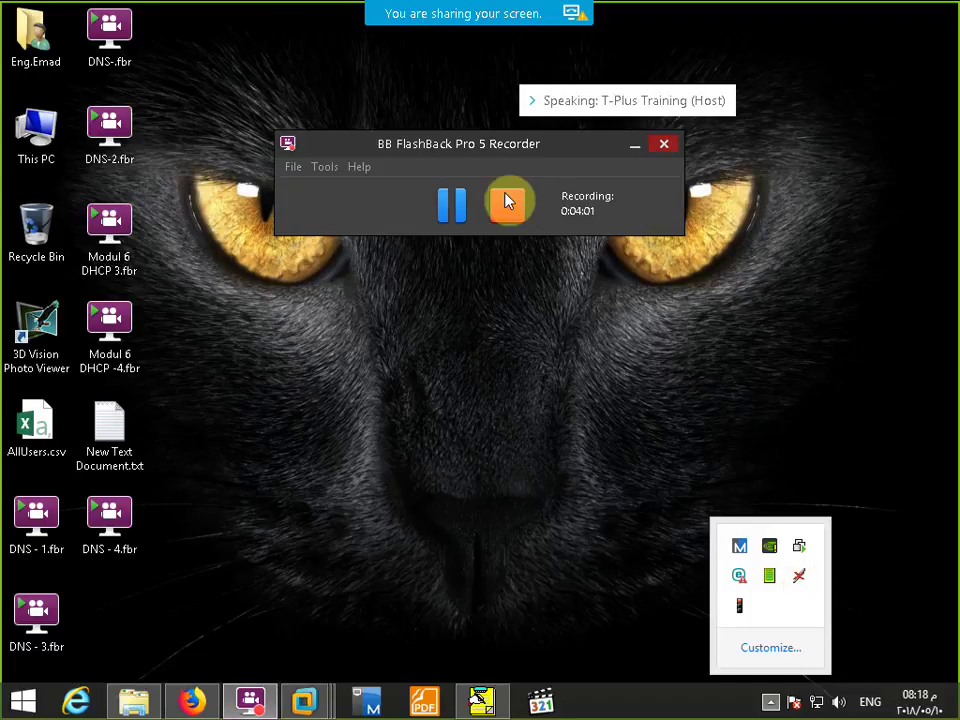
pyautogui.click(634, 144)
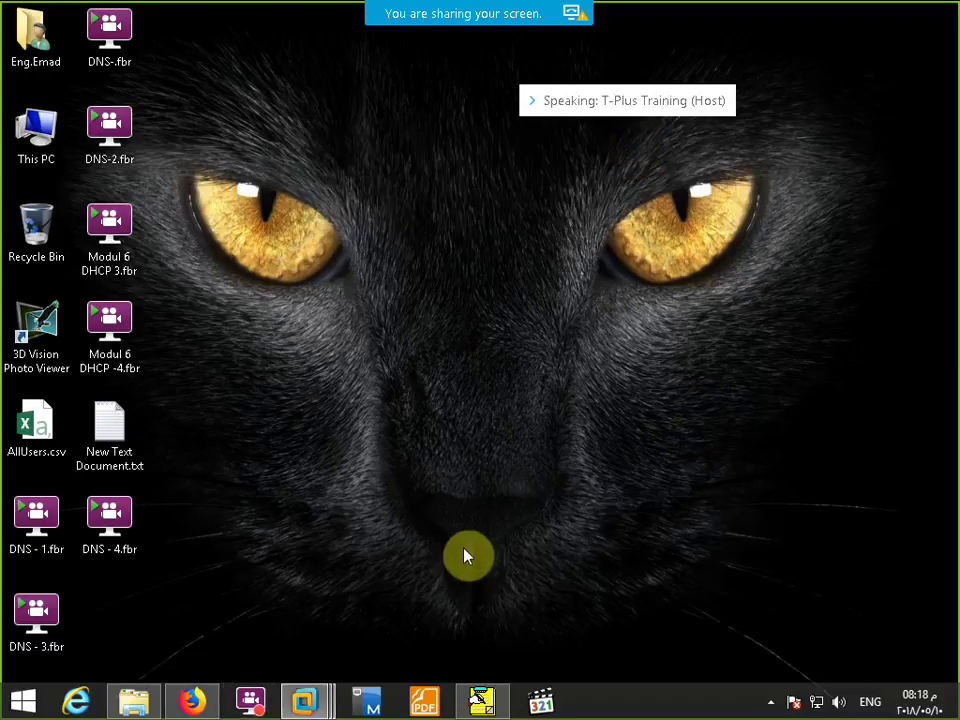
pyautogui.moveTo(310, 690)
pyautogui.click(199, 596)
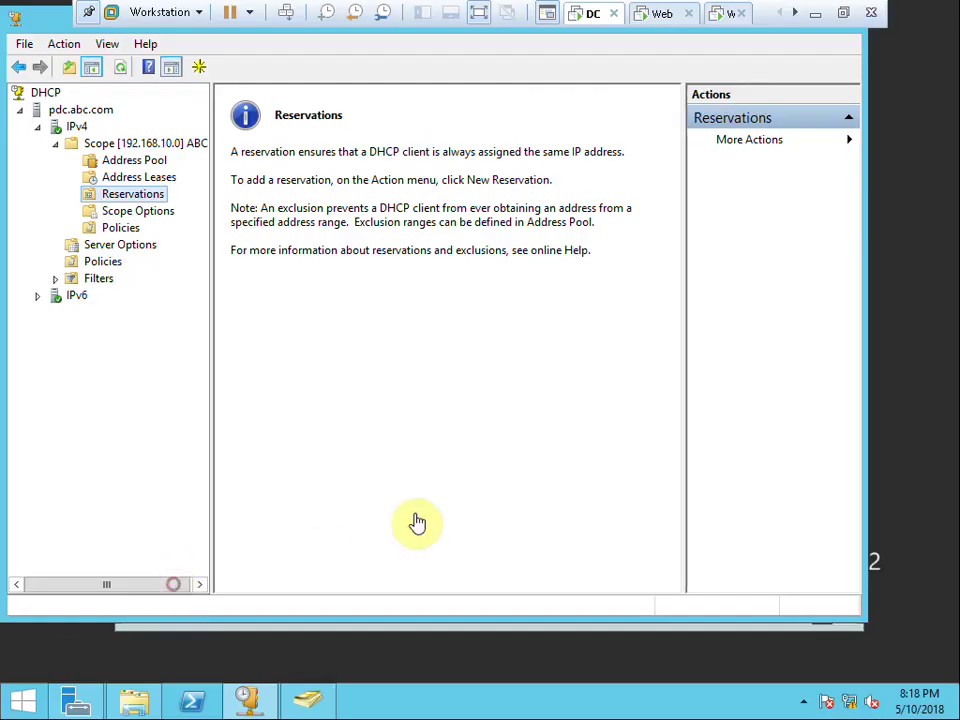
# Open a Command Prompt on the server and change to the root of drive C with cd\.
pyautogui.press('super+r')
pyautogui.write('cmd')
pyautogui.press('Return')
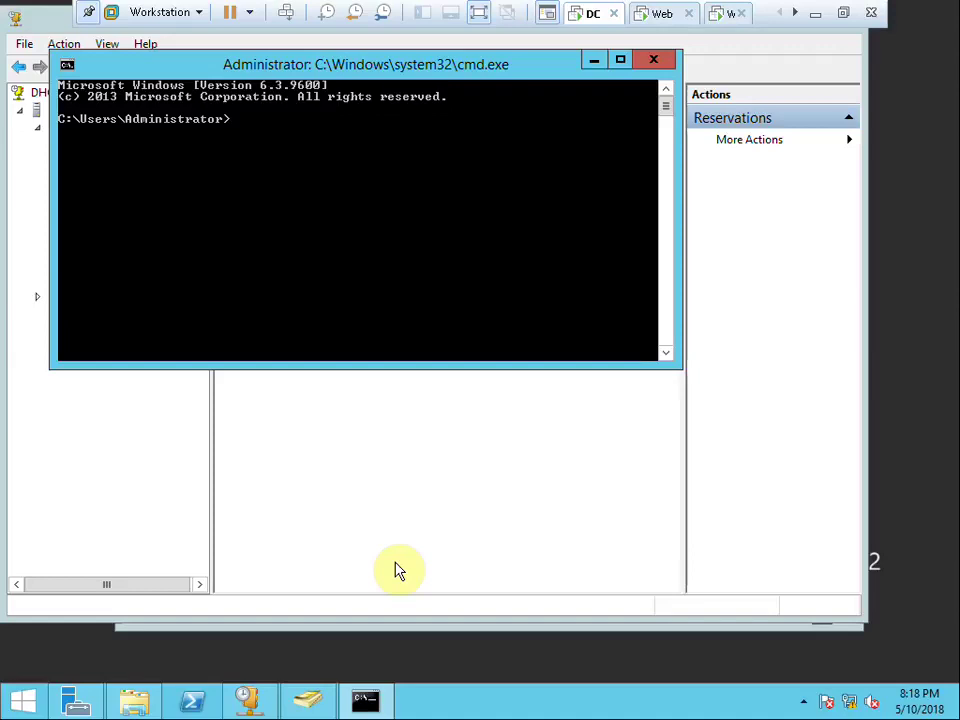
pyautogui.write('cd\\')
pyautogui.press('Return')
# Set the Command Prompt colors to a white screen background with black screen text.
pyautogui.rightClick(167, 77)
pyautogui.click(270, 252)
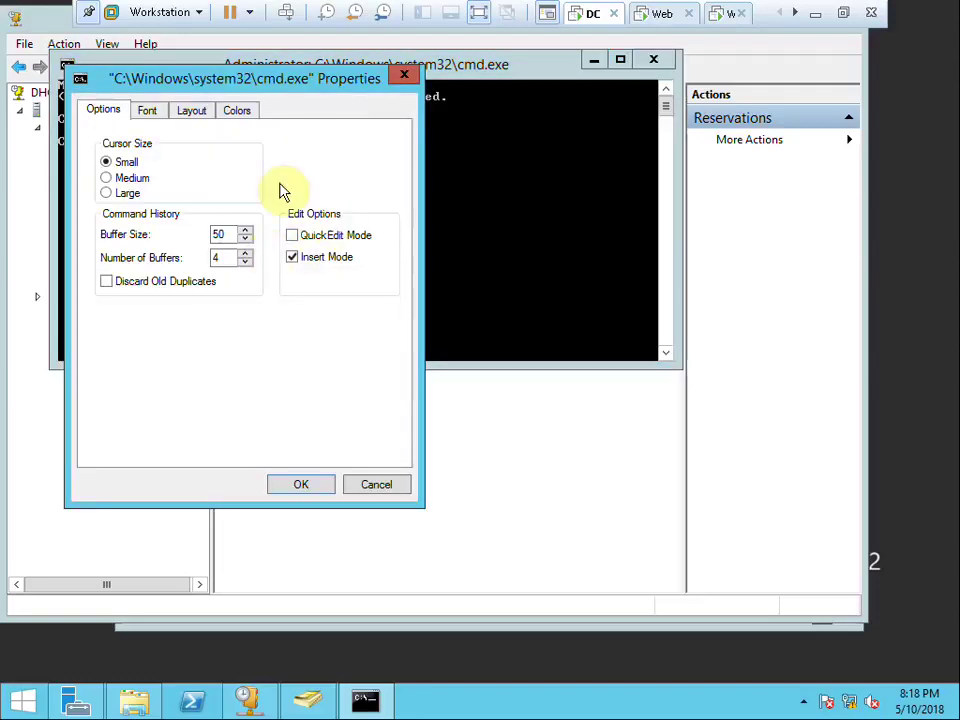
pyautogui.click(237, 110)
pyautogui.click(376, 260)
pyautogui.click(150, 148)
pyautogui.click(101, 260)
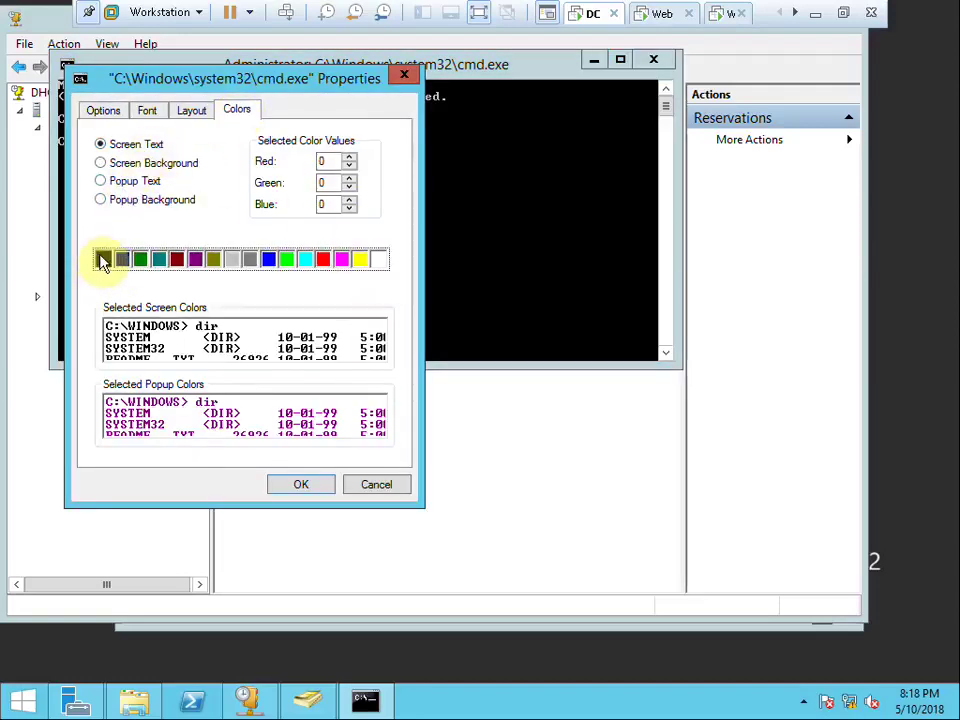
pyautogui.click(302, 489)
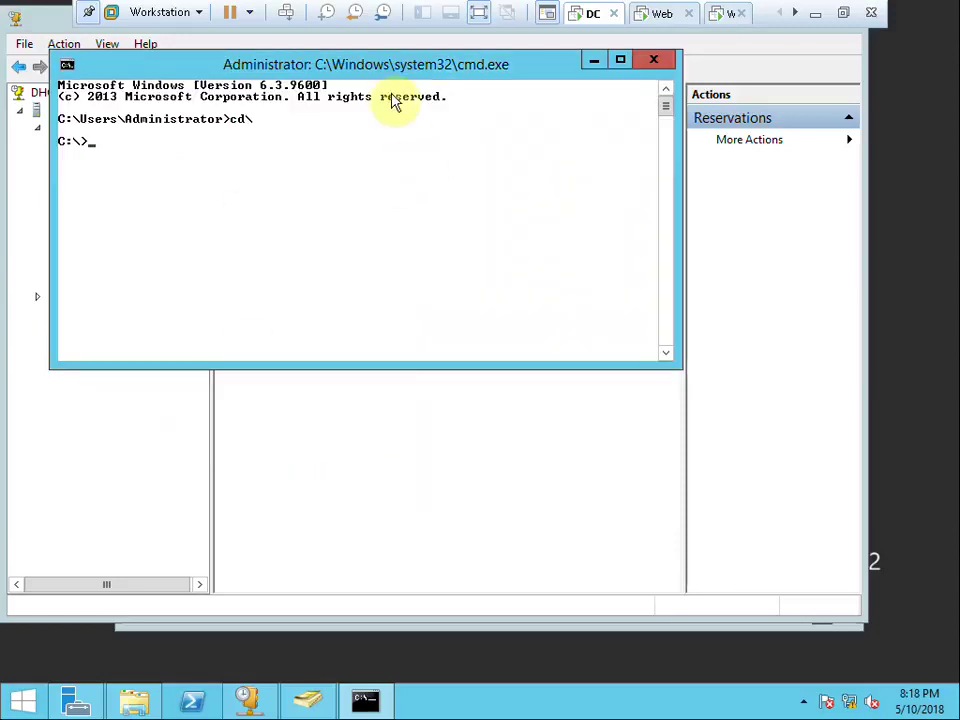
# Move the Command Prompt window clear of the DHCP scope tree and begin entering the command netsh dhcp server \\192.16.
pyautogui.moveTo(369, 64); pyautogui.dragTo(452, 203)
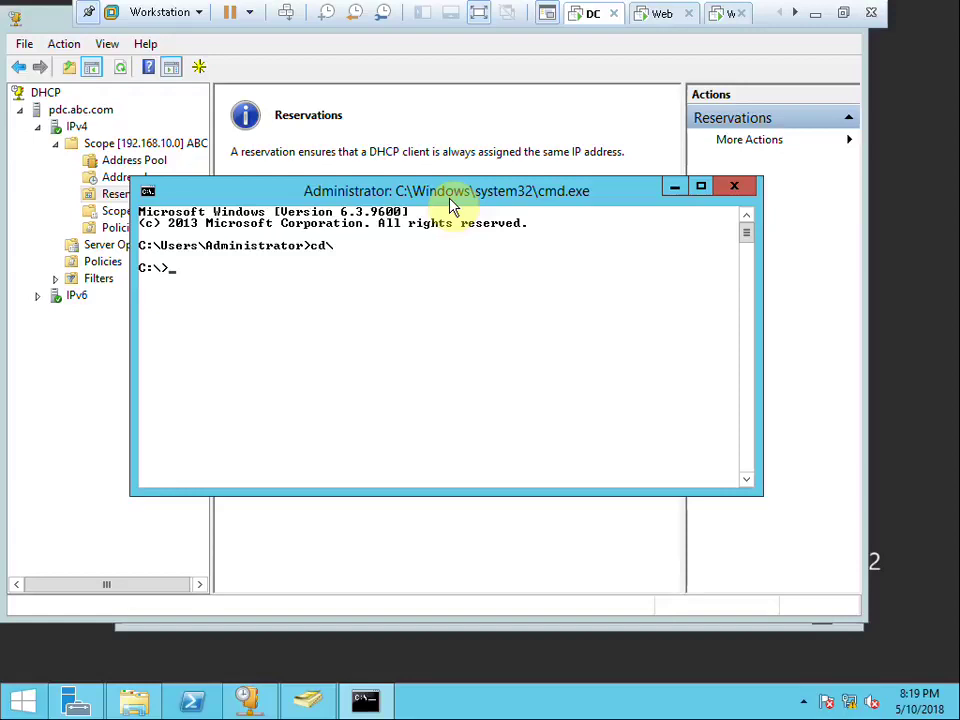
pyautogui.write('netsh dhcp server')
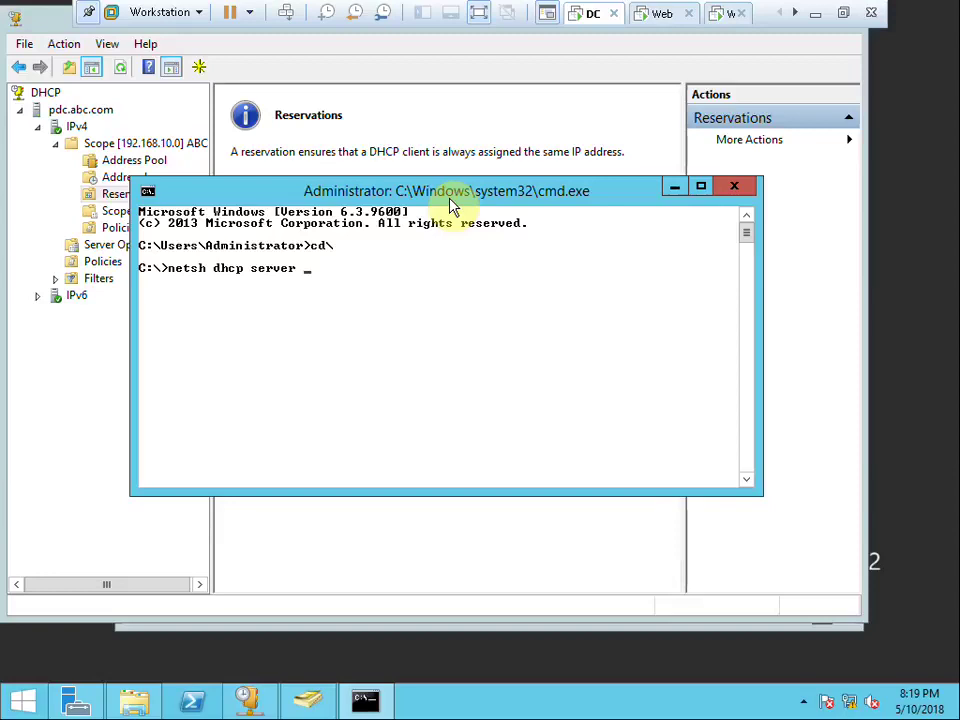
pyautogui.write('\\\\192.16')
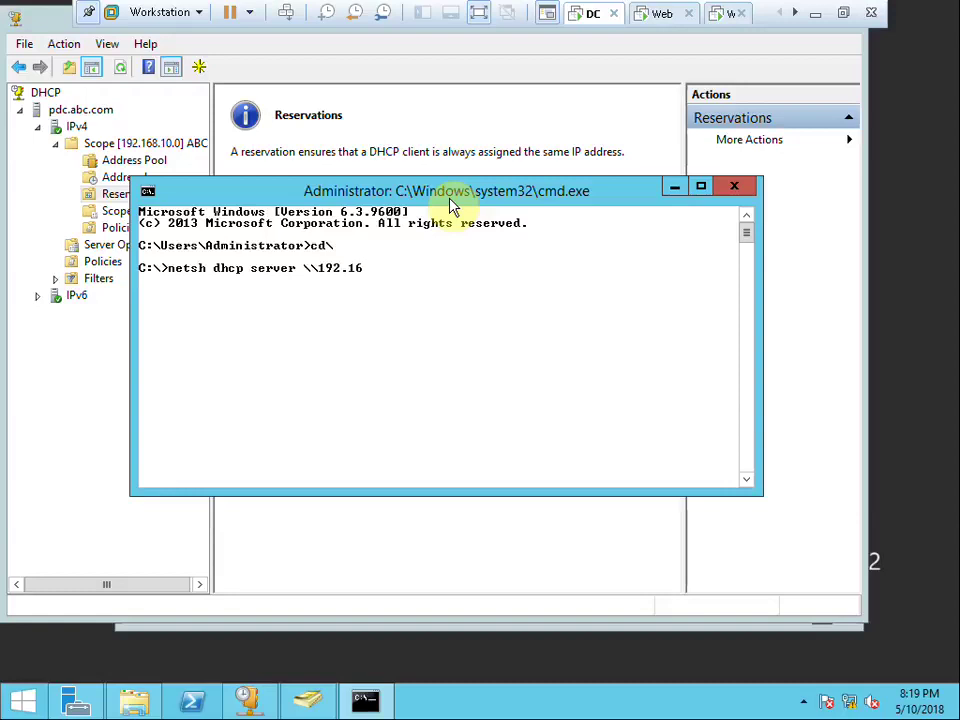